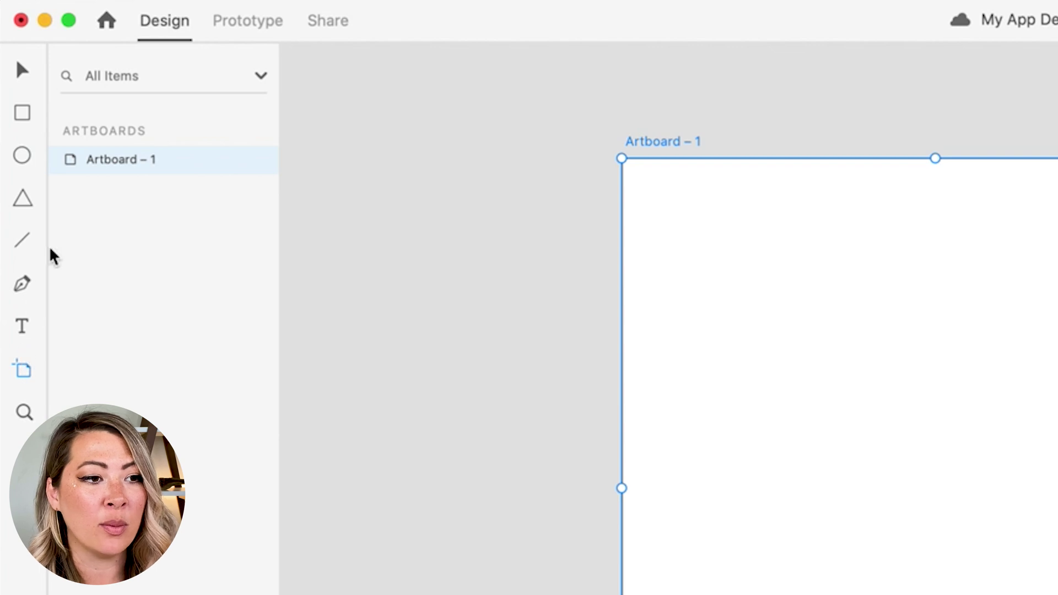
Draw a rectangle about 378 by 224 and a square about 205 by 205 on the artboard, deleting each one.
left_click(24, 117)
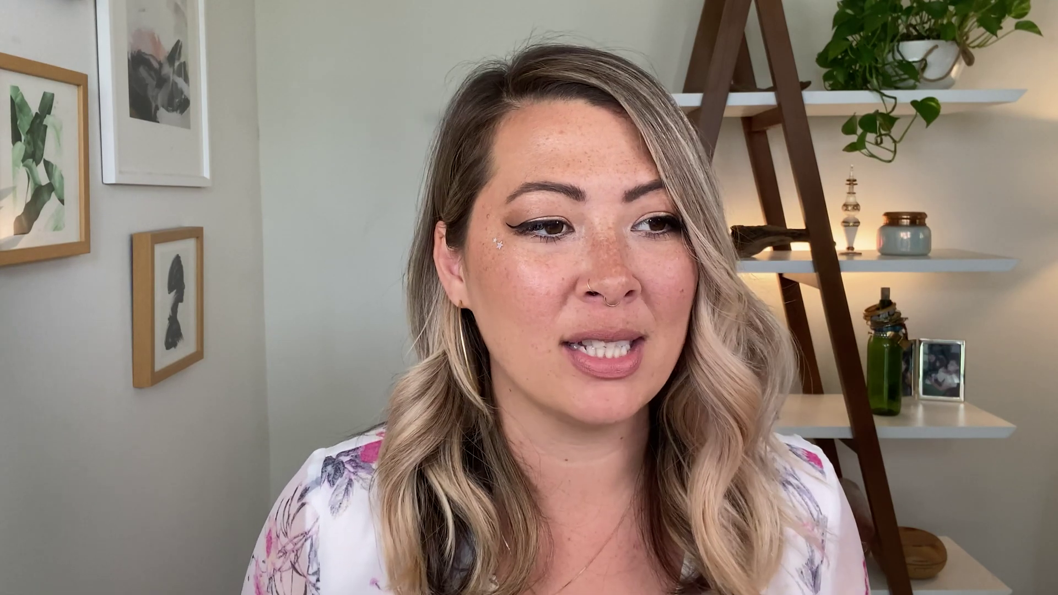
left_click_drag(338, 108, 543, 229)
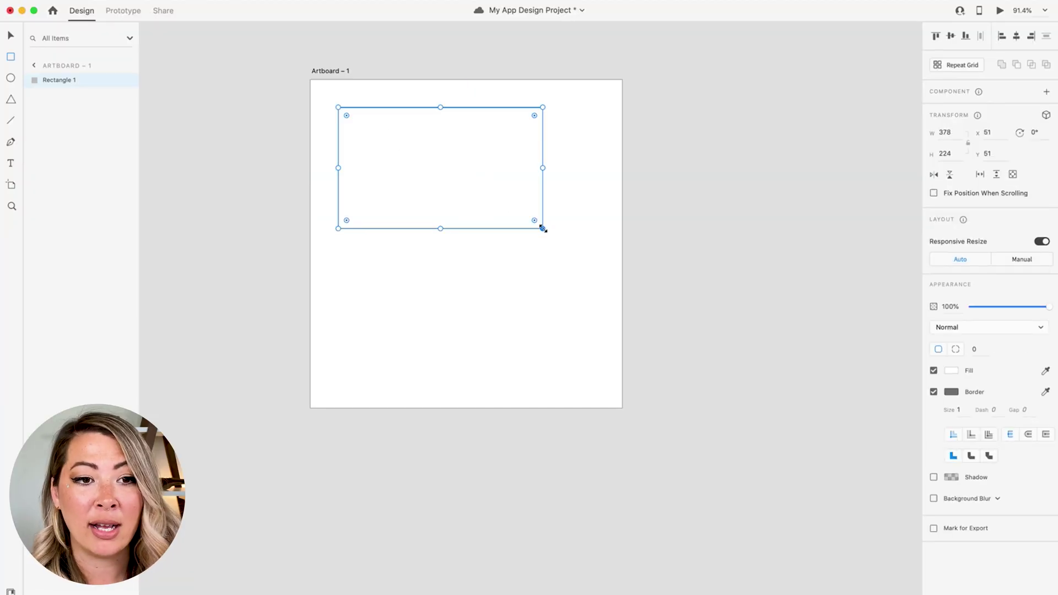
key("Delete")
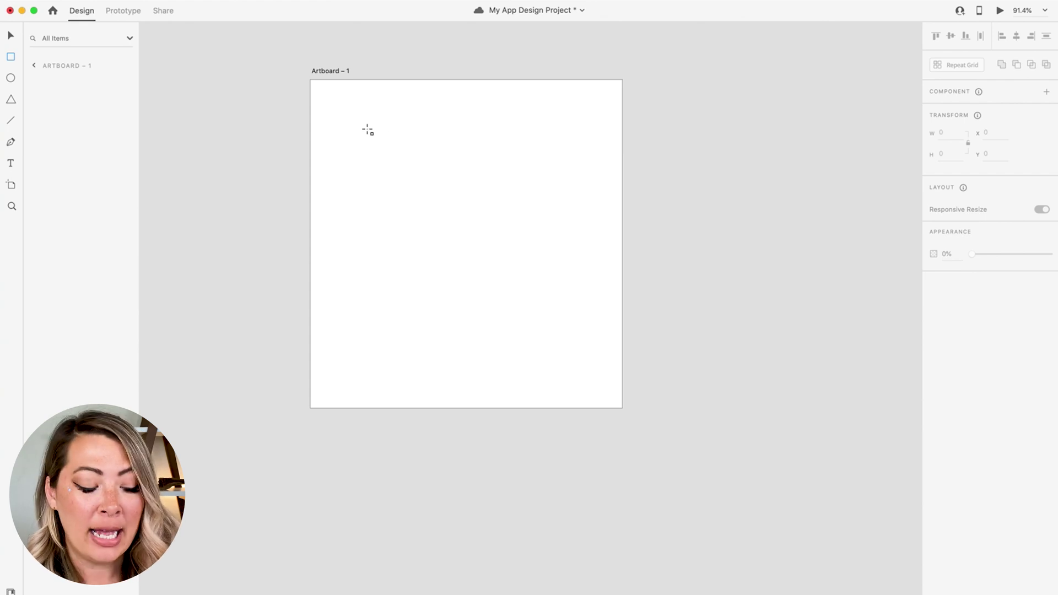
mouse_move(366, 127)
left_mouse_down()
mouse_move(451, 213)
mouse_move(401, 167)
mouse_move(498, 238)
left_mouse_up()
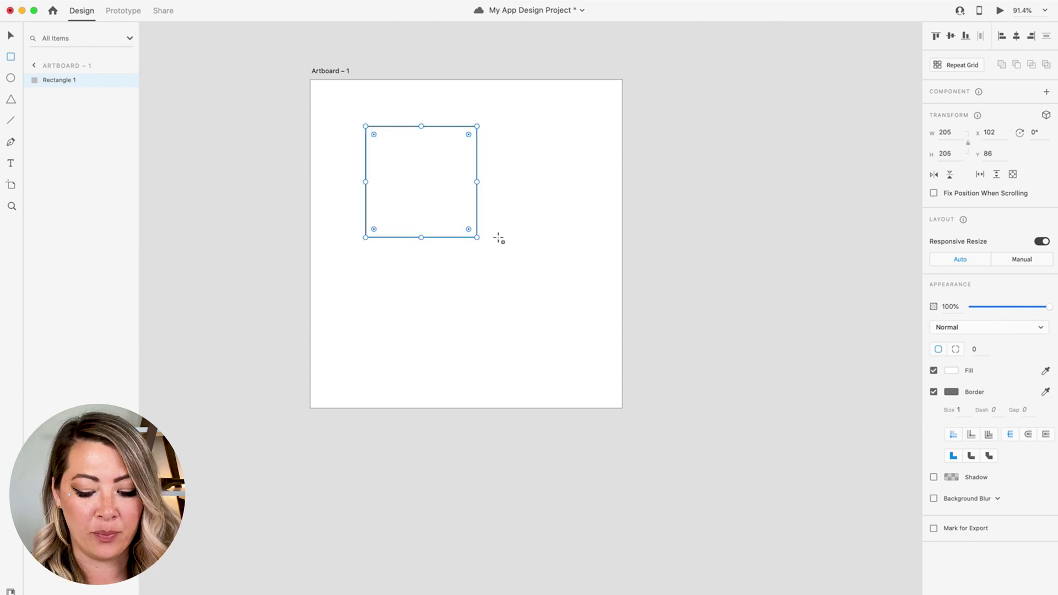
key("Delete")
Draw a trial ellipse and a perfect circle about 218 in diameter on the artboard, deleting each one.
left_click(9, 80)
left_click_drag(381, 133, 421, 164)
key("Delete")
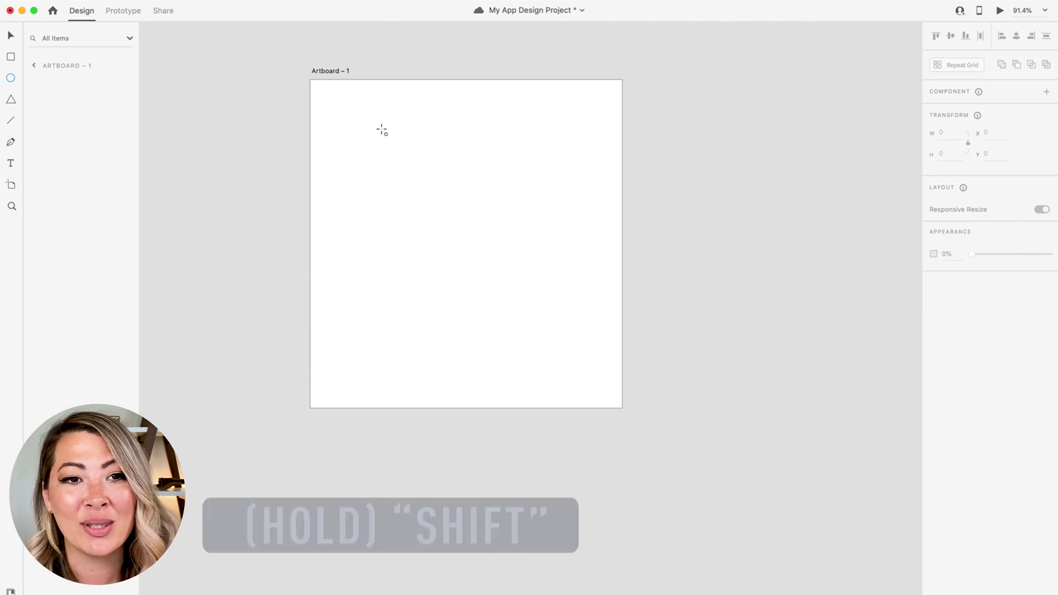
left_click_drag(382, 130, 499, 249)
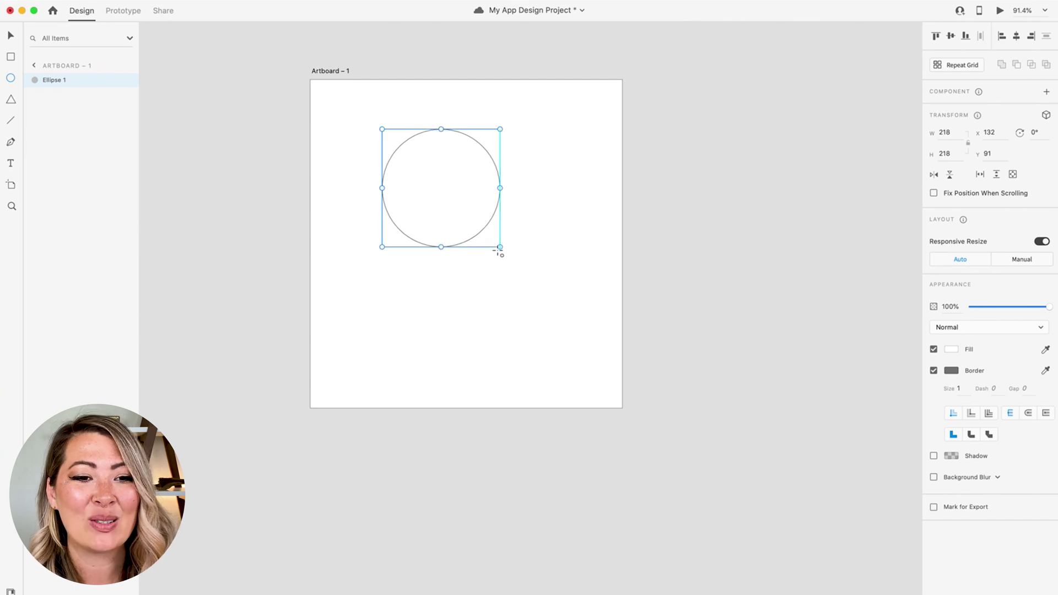
key("Delete")
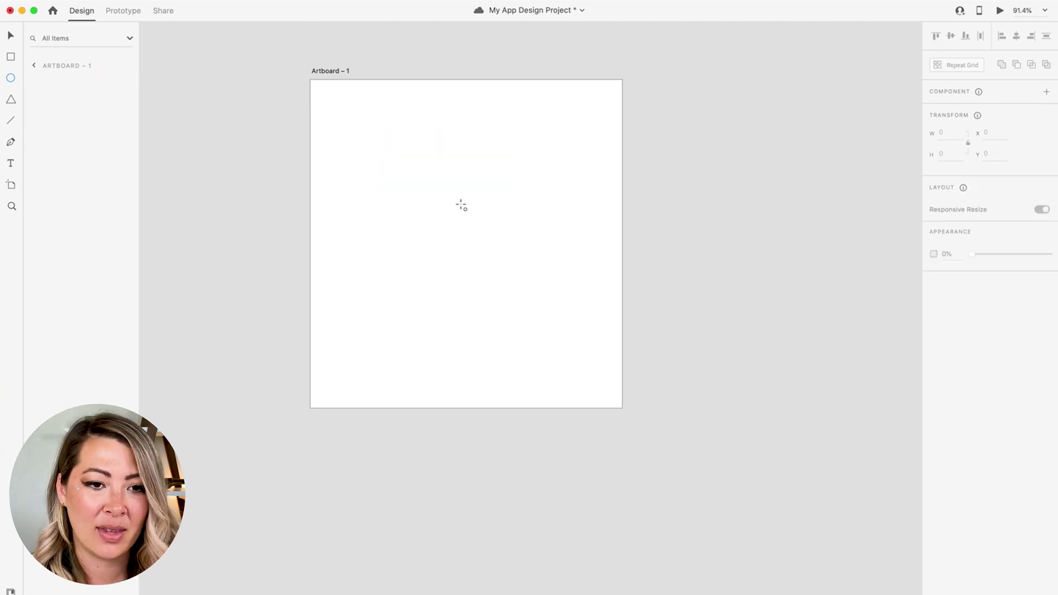
Draw a trial triangle and an equilateral one about 160 wide and 139 high with the Polygon tool, deleting each one.
left_click(10, 101)
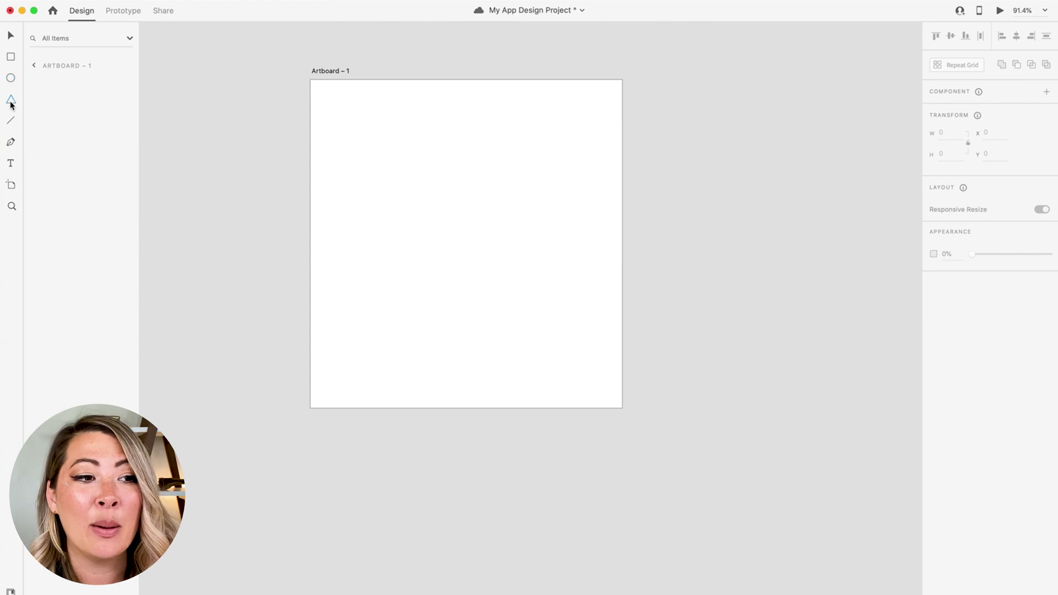
left_click_drag(416, 134, 512, 206)
key("Delete")
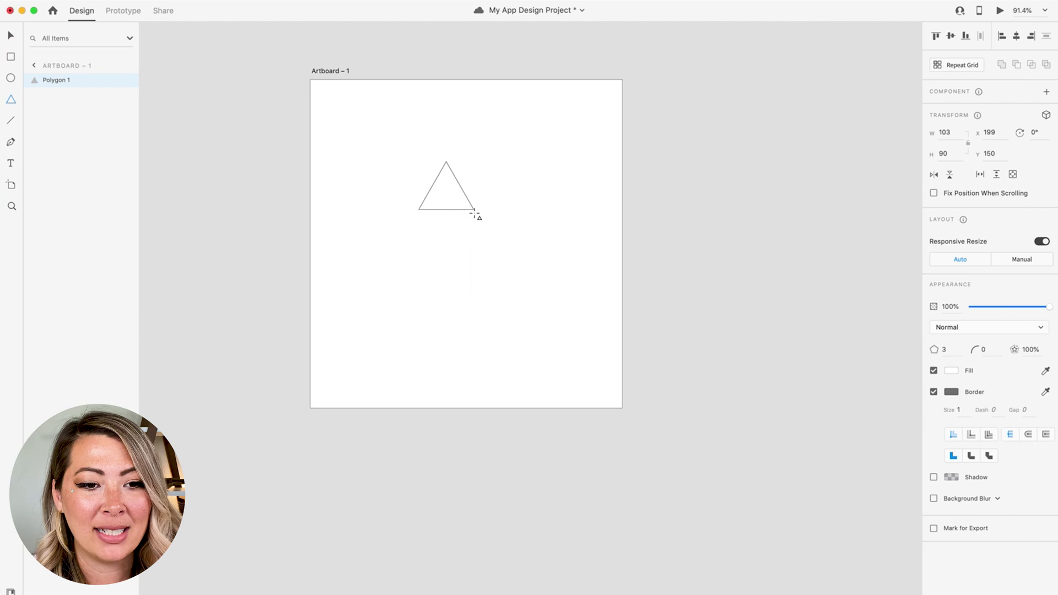
left_click_drag(473, 212, 504, 245)
key("v")
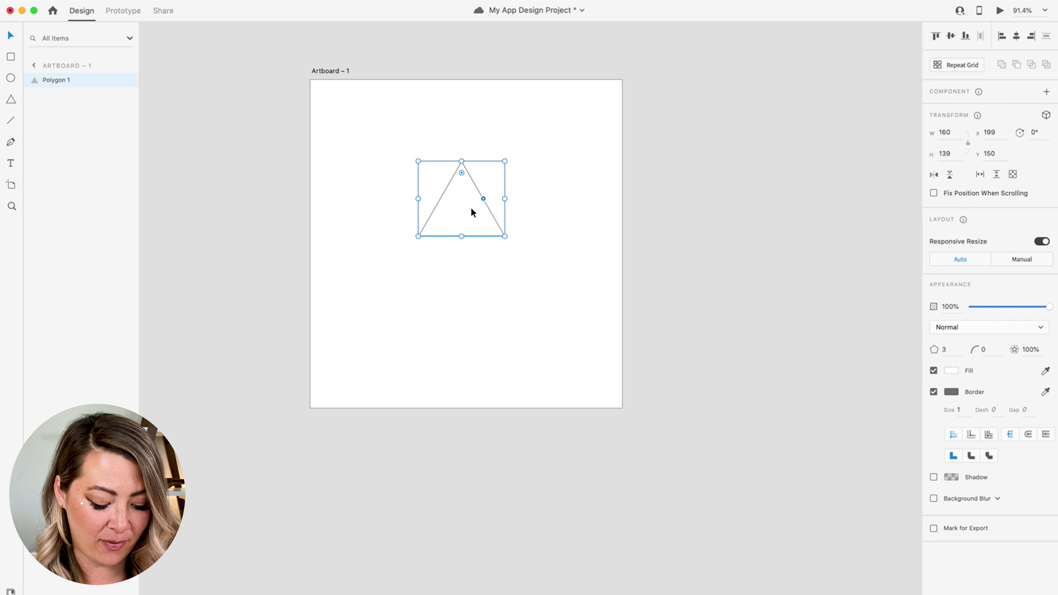
key("Delete")
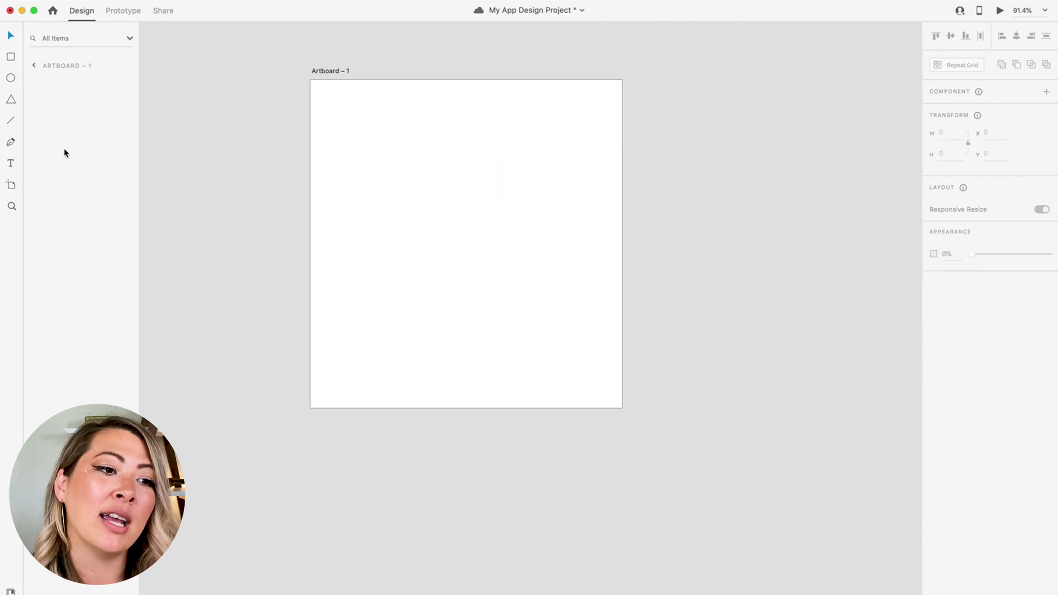
Draw a near-vertical line about 153 high on the artboard, delete it, and draw further trial strokes.
left_click(10, 124)
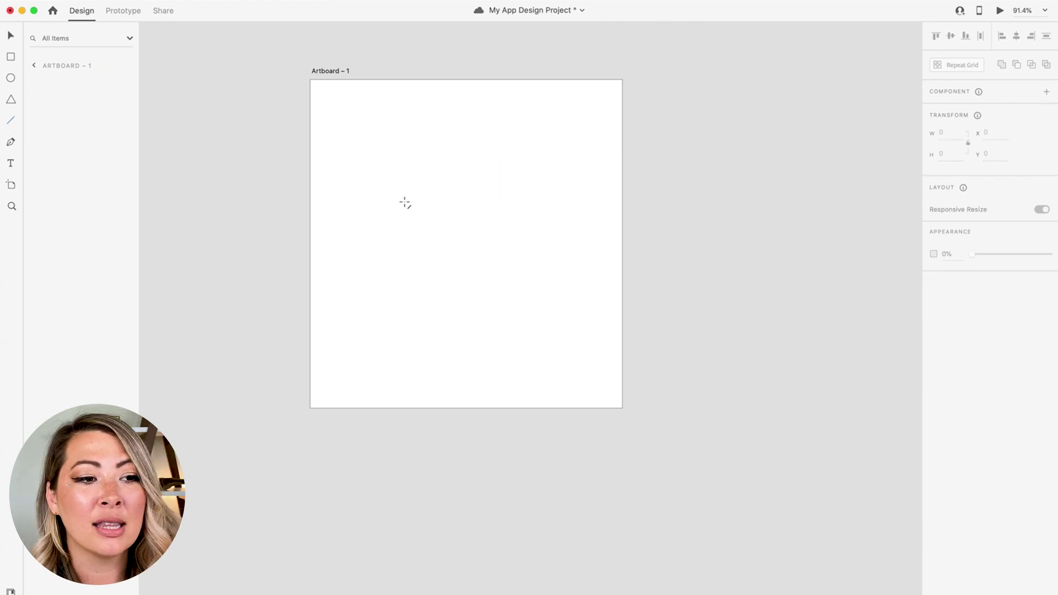
left_click_drag(389, 205, 393, 122)
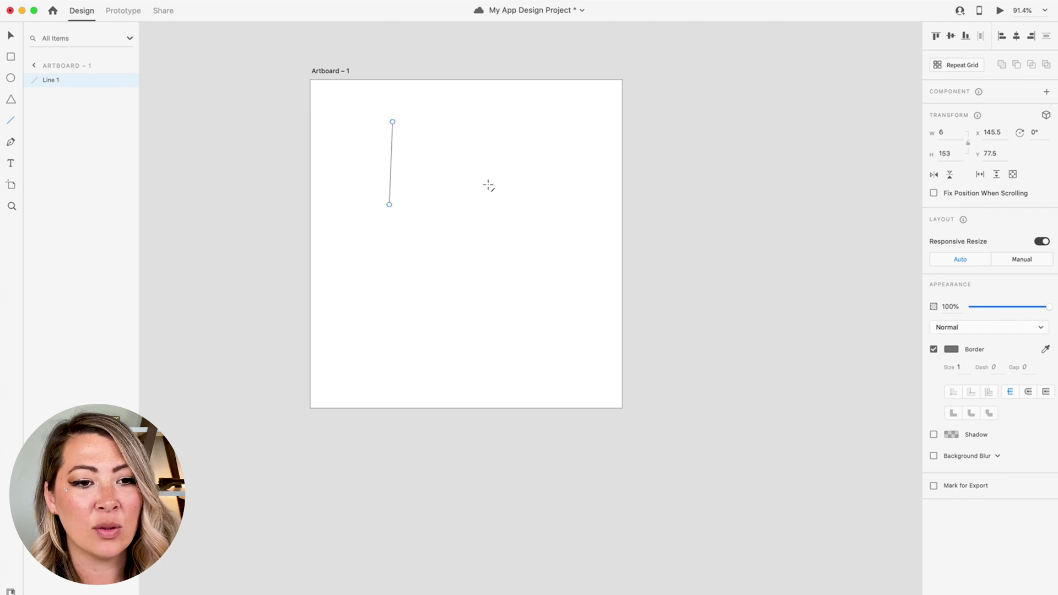
left_click_drag(389, 204, 440, 206)
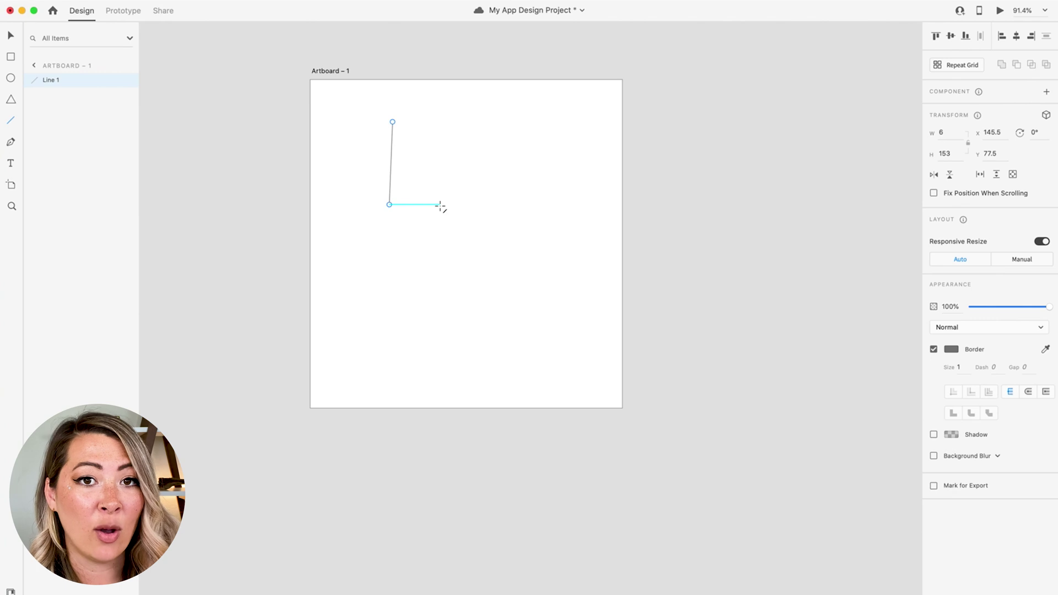
key("Delete")
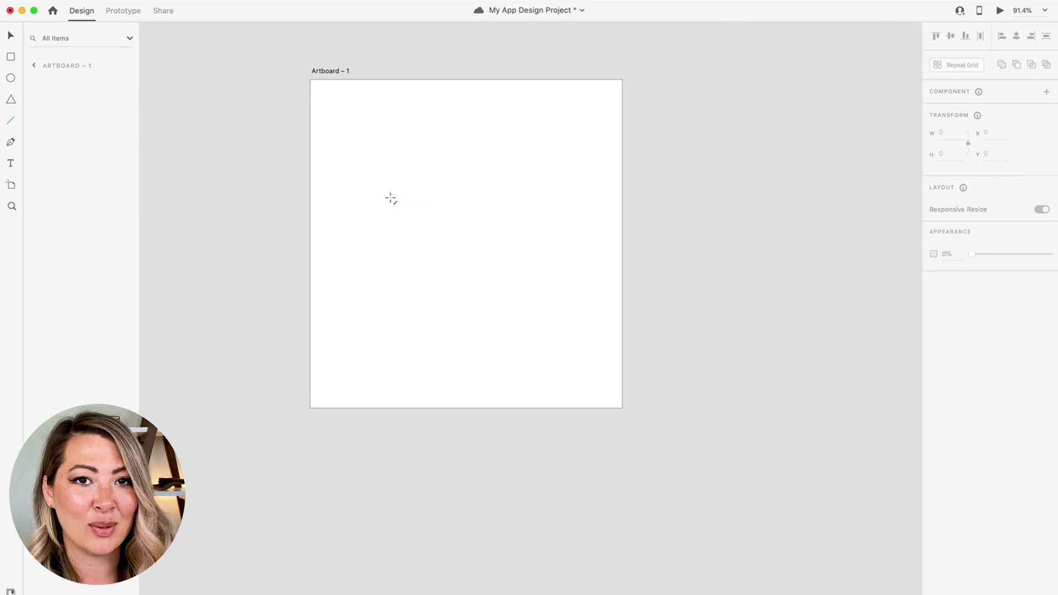
mouse_move(383, 198)
left_mouse_down()
mouse_move(517, 197)
mouse_move(512, 237)
mouse_move(501, 154)
mouse_move(507, 227)
left_mouse_up()
left_click_drag(535, 191, 553, 189)
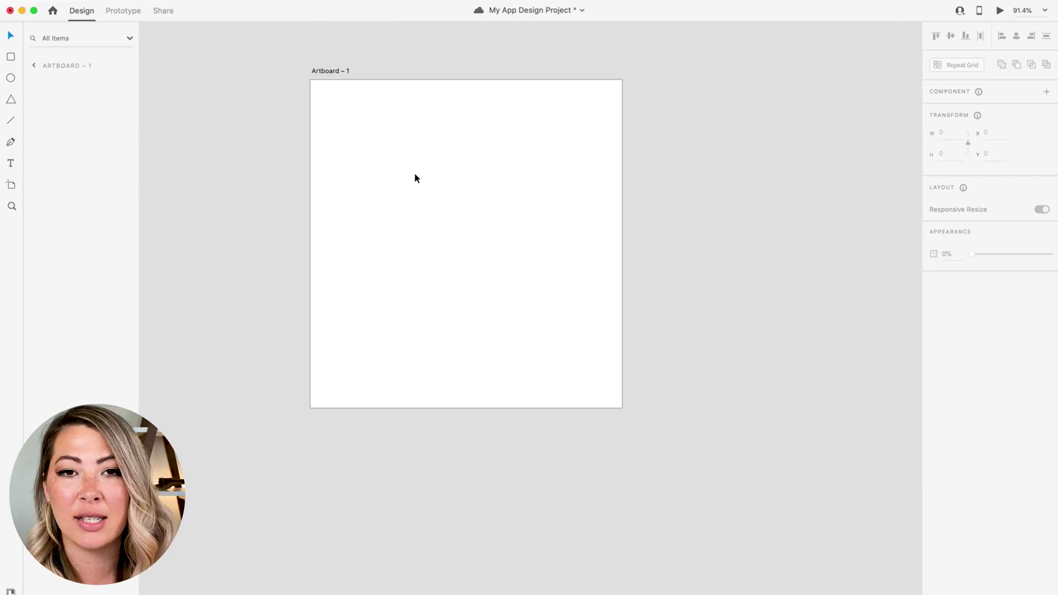
Draw a rectangle about 199 by 179 in the upper left part of the artboard and deselect it.
key("r")
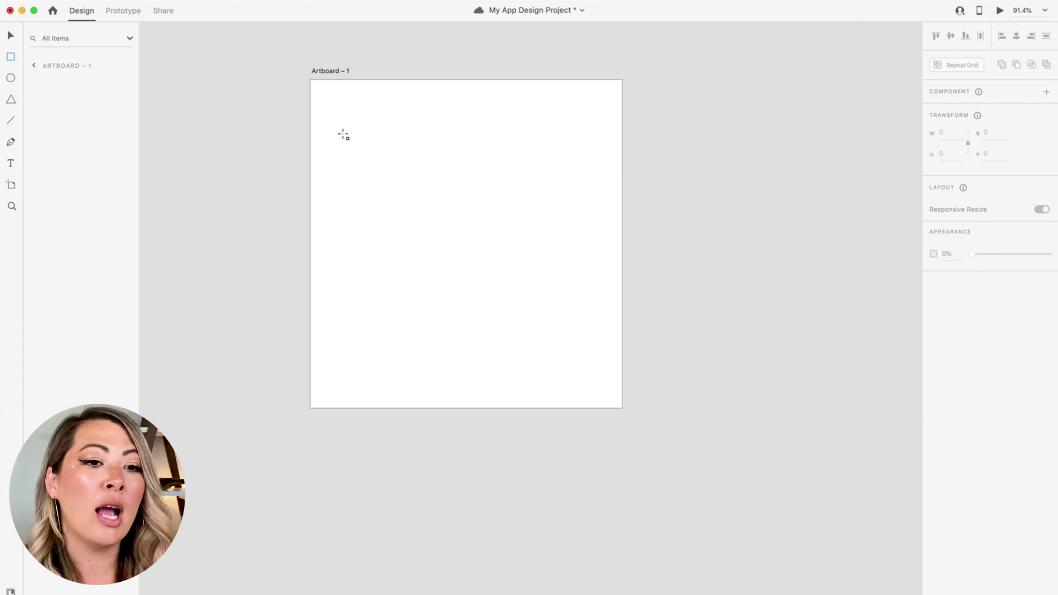
left_click_drag(343, 134, 450, 231)
left_click(419, 201)
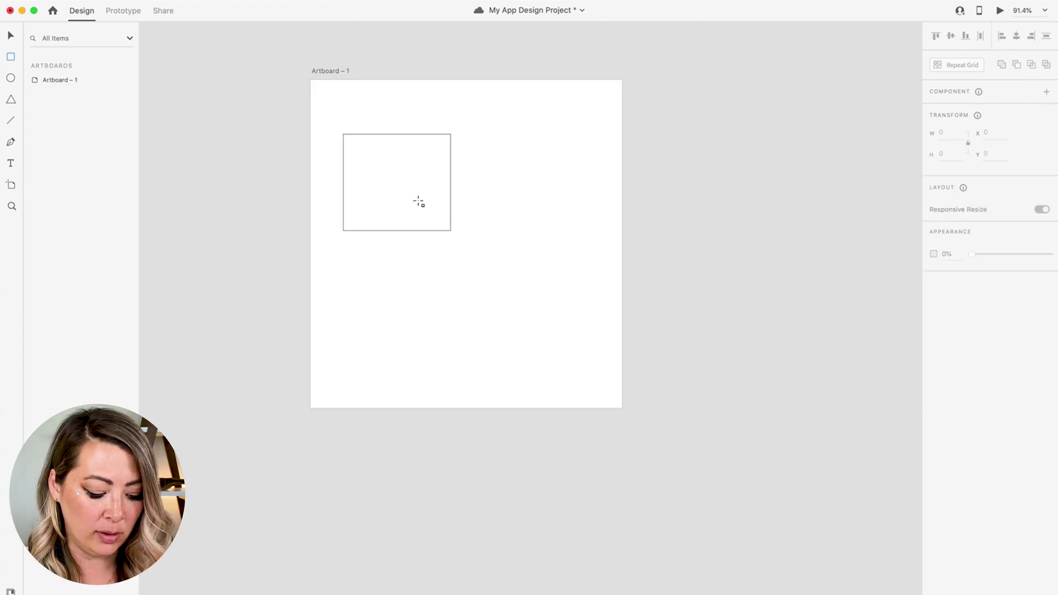
Duplicate the rectangle and arrange the two so that the copy partly overlaps the original diagonally.
key("v")
left_click(395, 192)
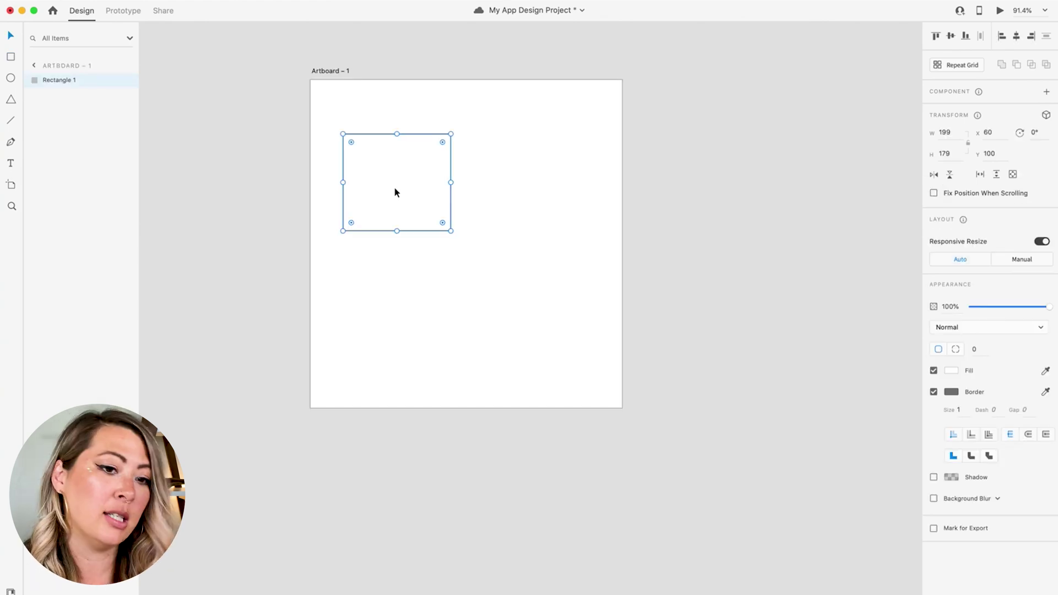
key("super+c")
key("super+v")
left_click_drag(394, 192, 469, 190)
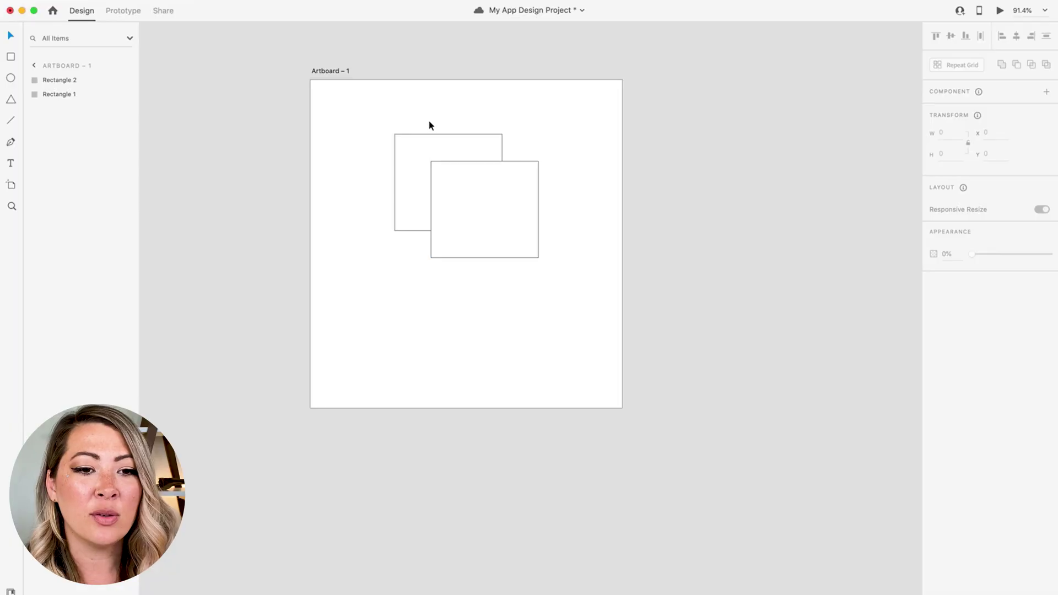
Combine the two overlapping rectangles into one shape with the Union operation.
left_click_drag(572, 238, 388, 121)
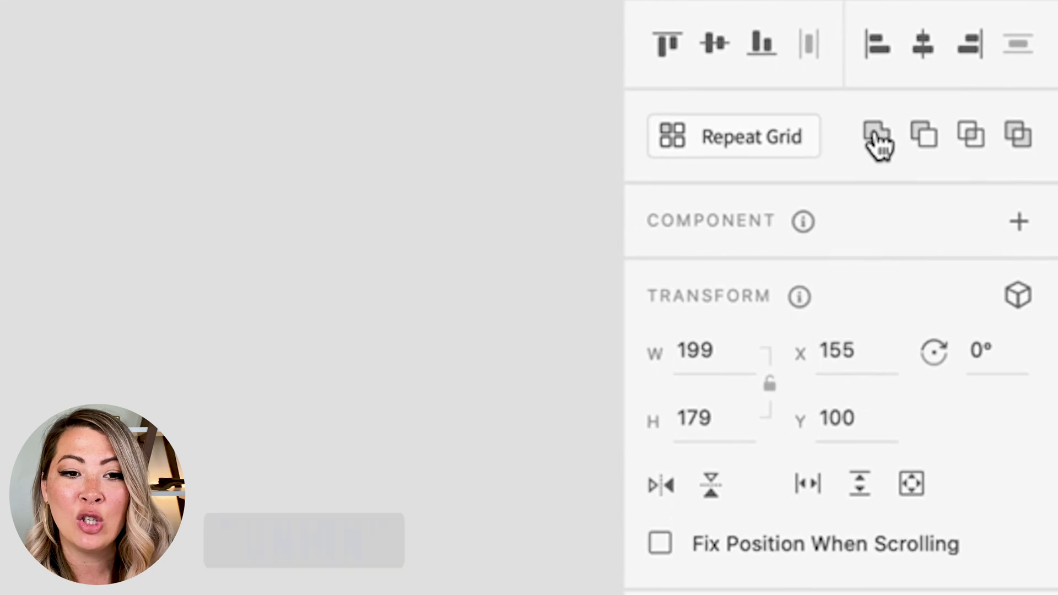
left_click(877, 135)
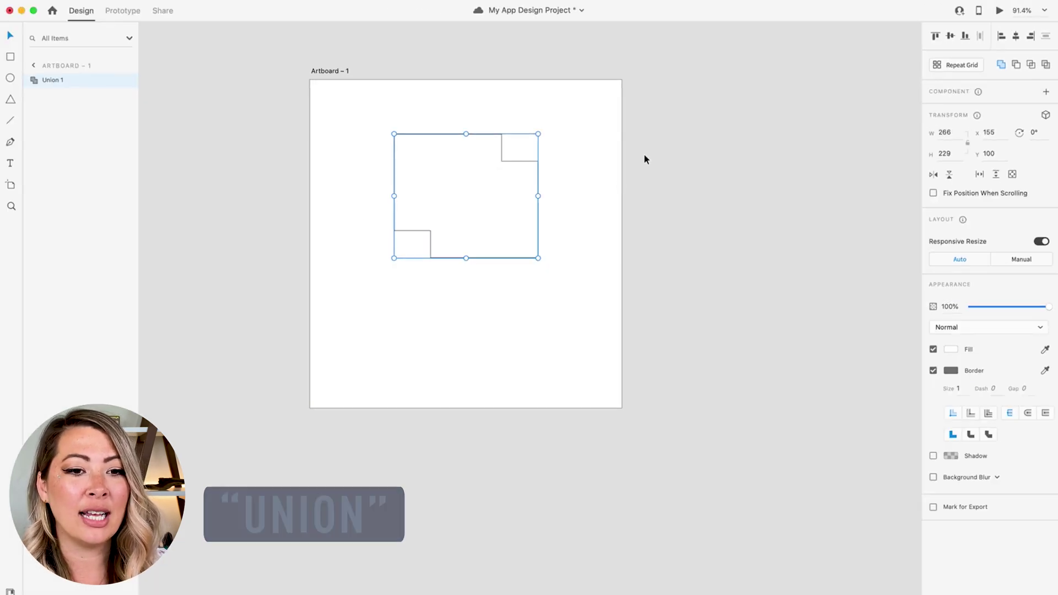
scroll(505, 184, "up", 5)
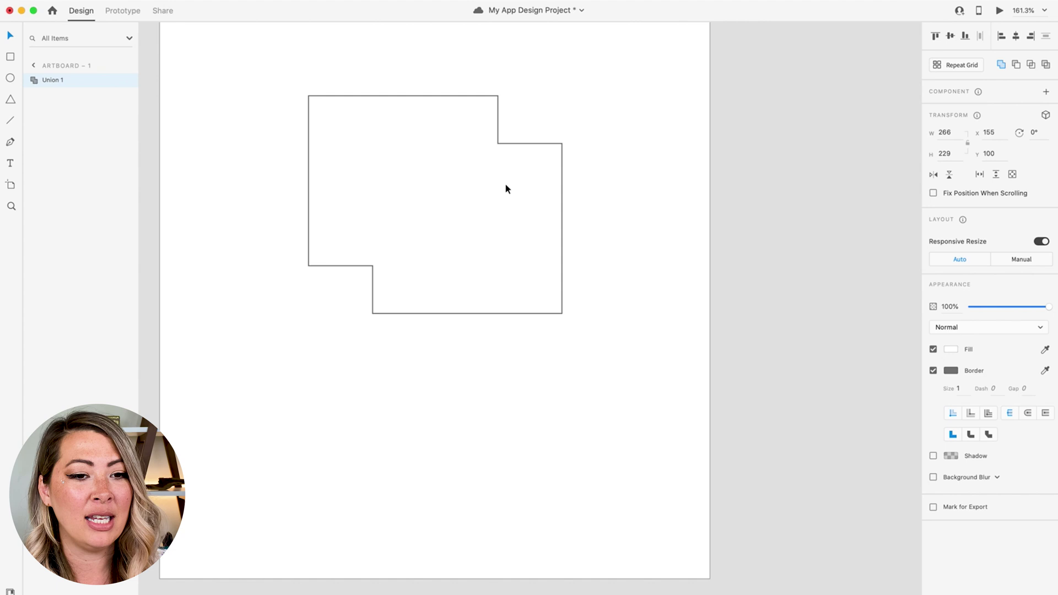
scroll(506, 184, "up", 1)
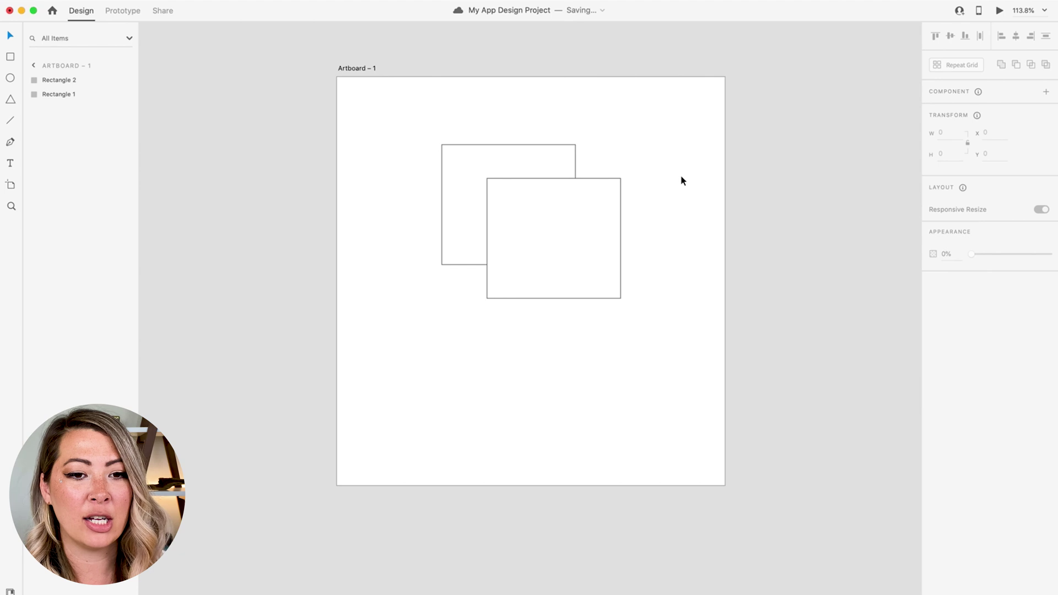
Try the Subtract and Intersect operations on the two overlapping rectangles, undoing the intersection.
scroll(680, 180, "right", 2)
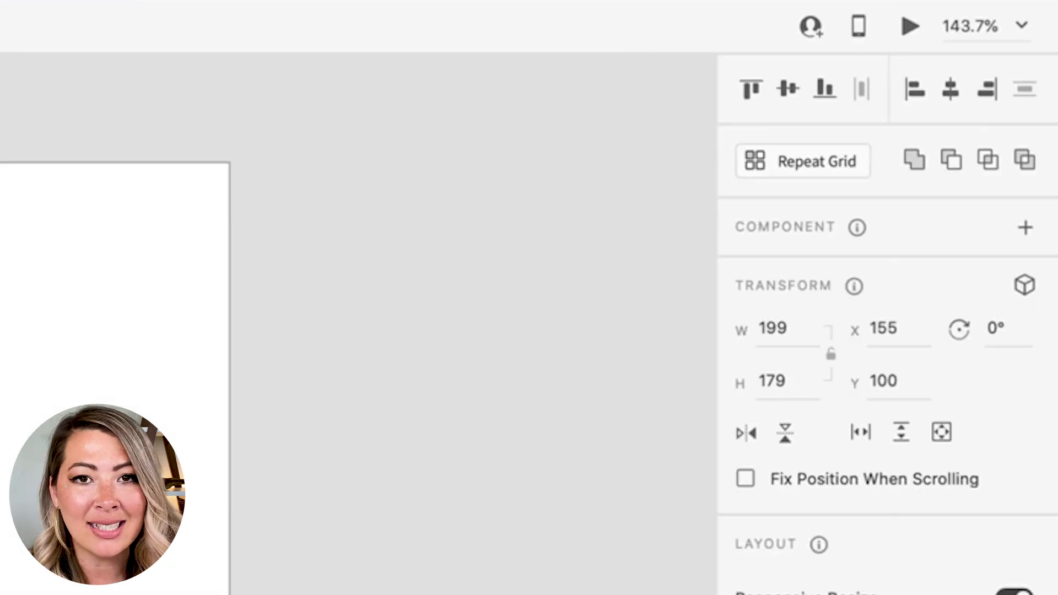
left_click(953, 162)
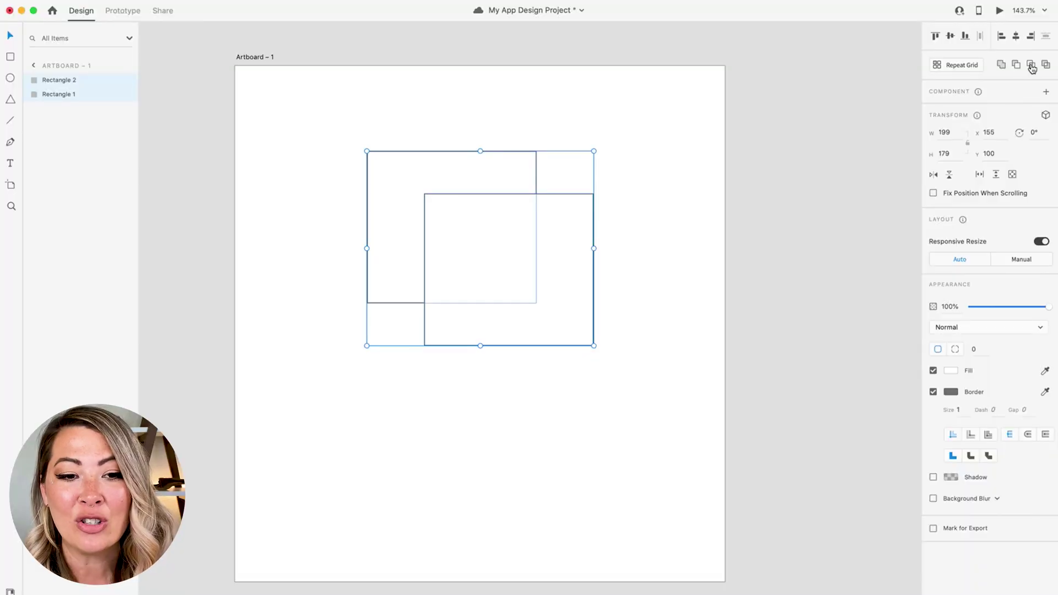
left_click(1031, 65)
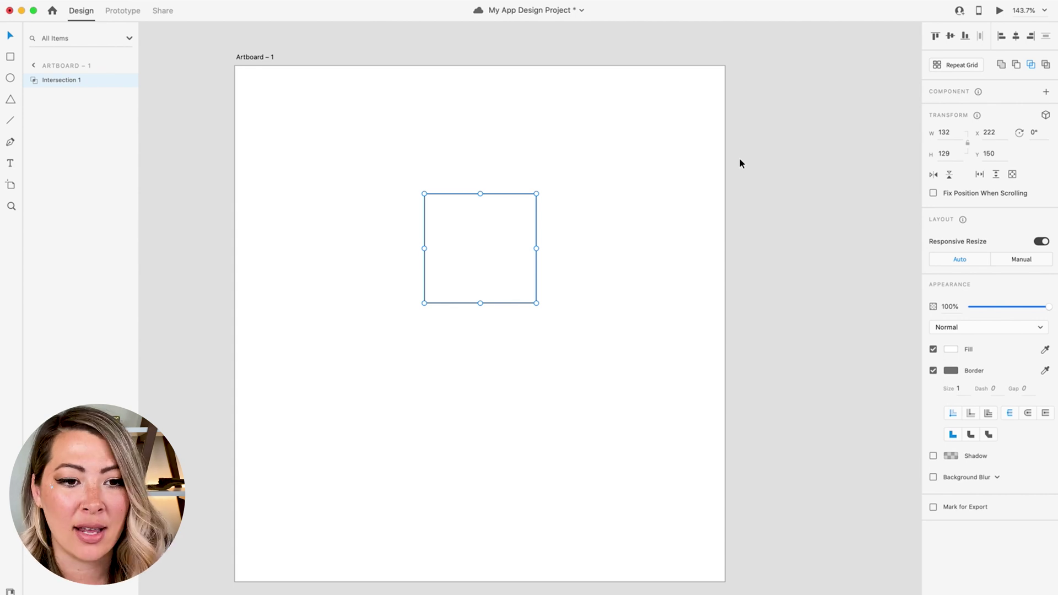
key("super+z")
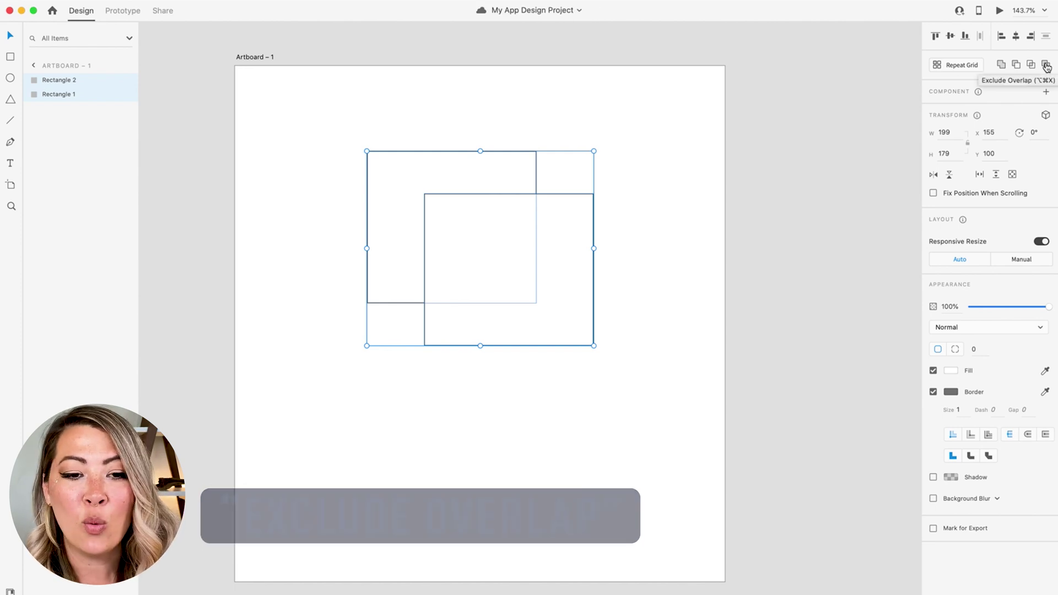
Apply Exclude Overlap to the two overlapping rectangles and undo it.
left_click(1046, 65)
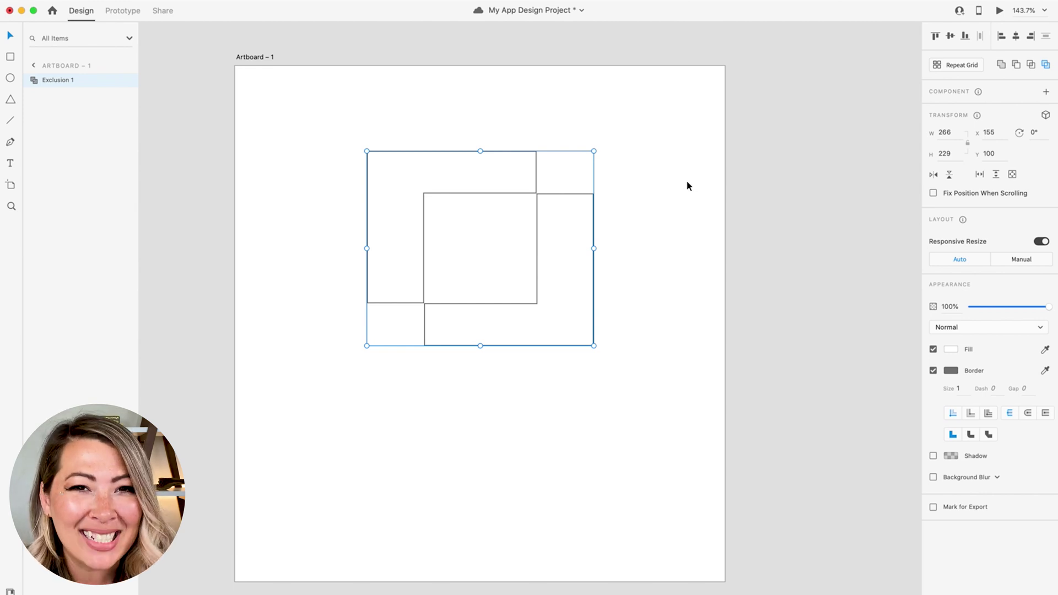
key("super+z")
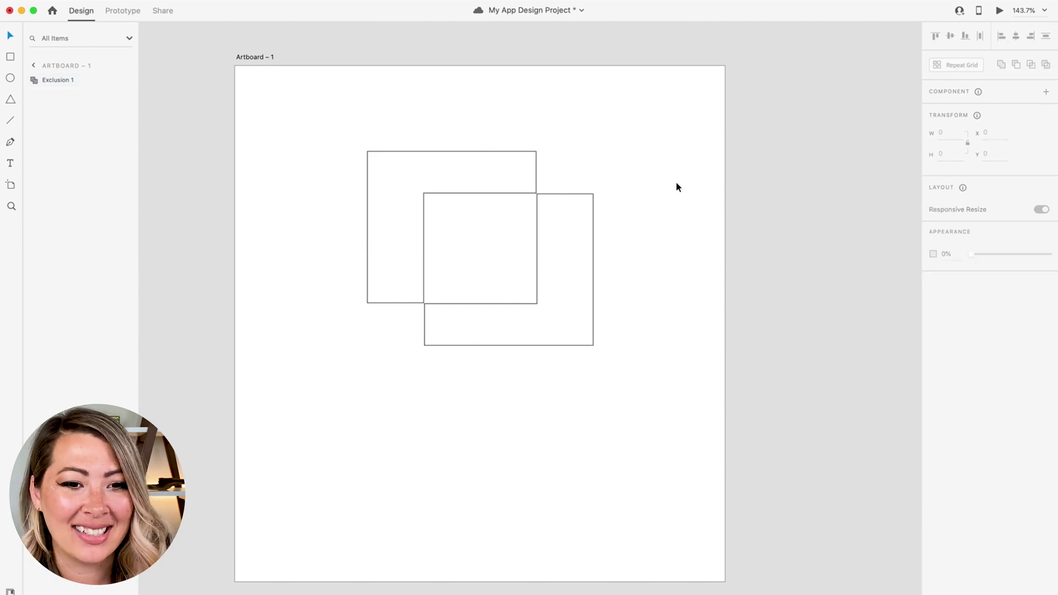
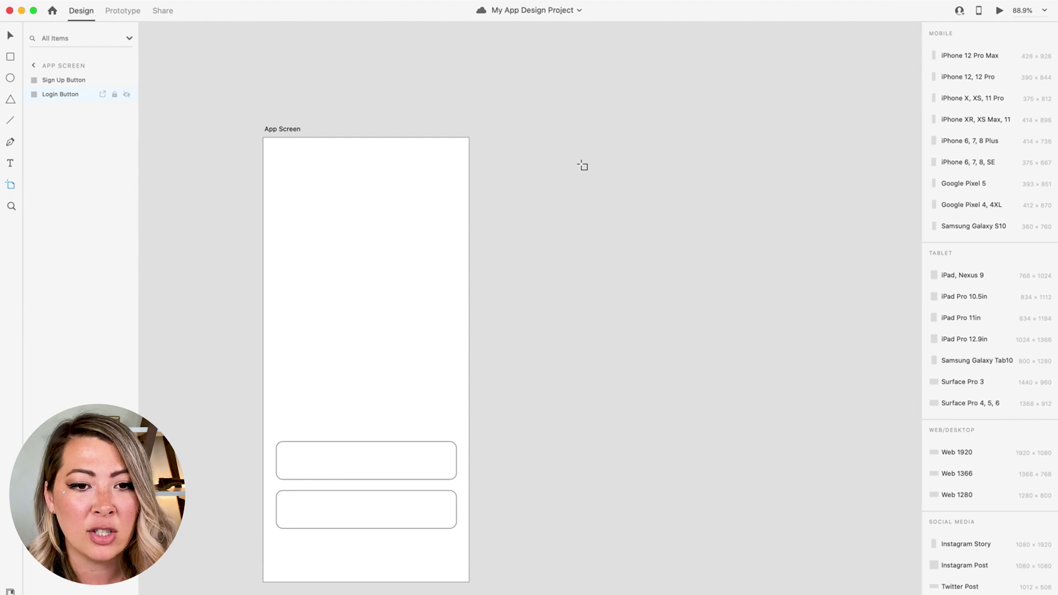
Draw a new artboard to the right of the App Screen artboard and set its width and height to 200.
left_click_drag(565, 137, 658, 226)
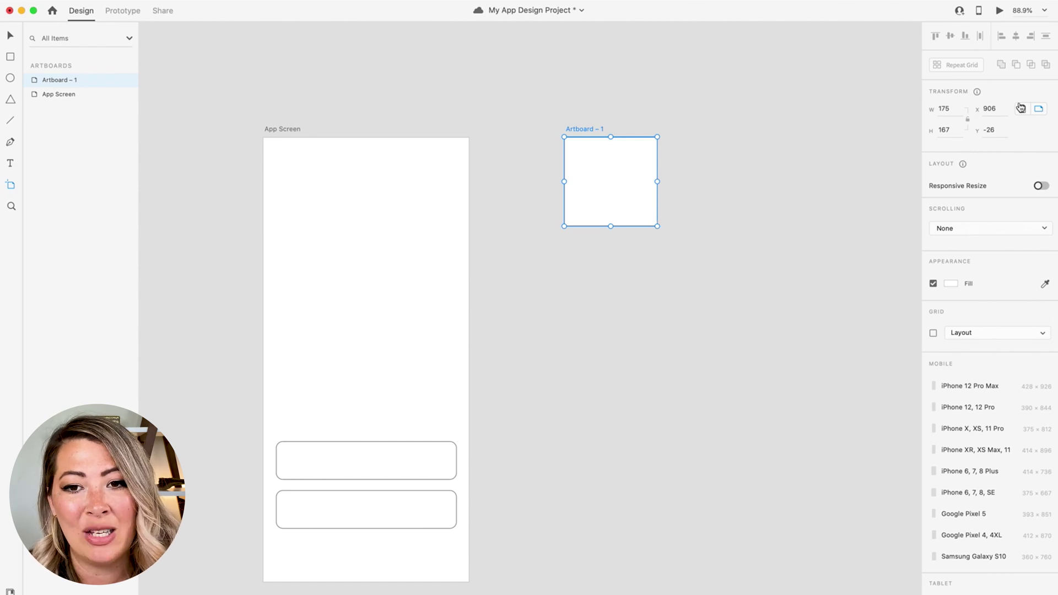
left_click(948, 106)
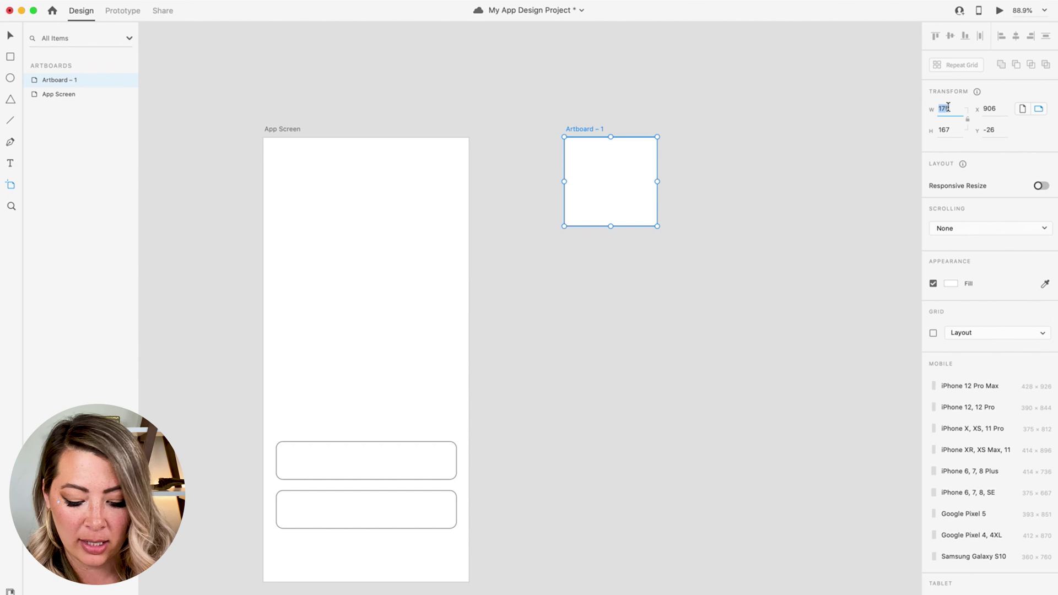
type("200")
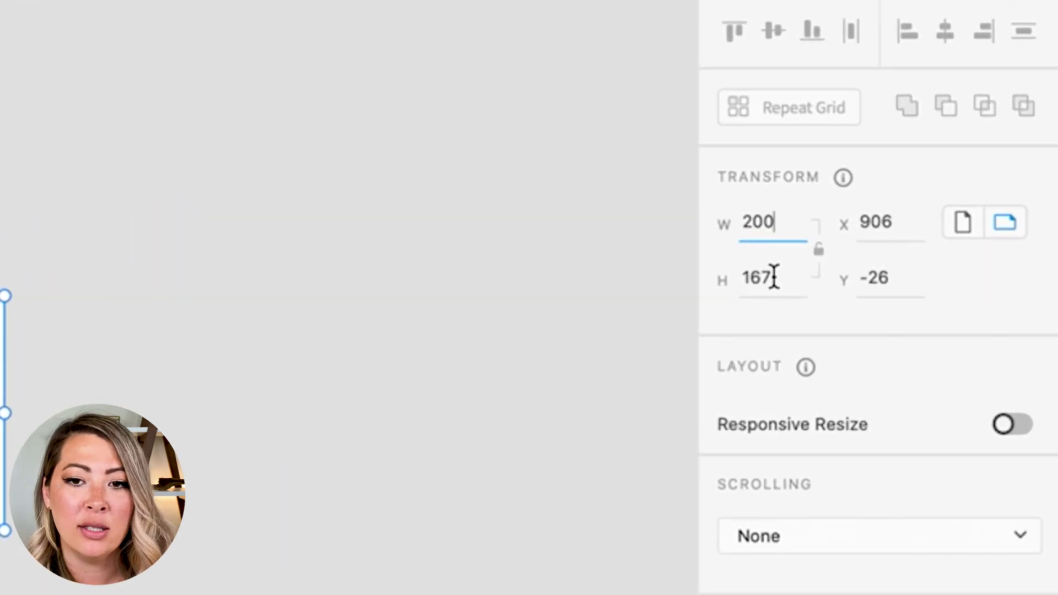
left_click(771, 277)
type("200")
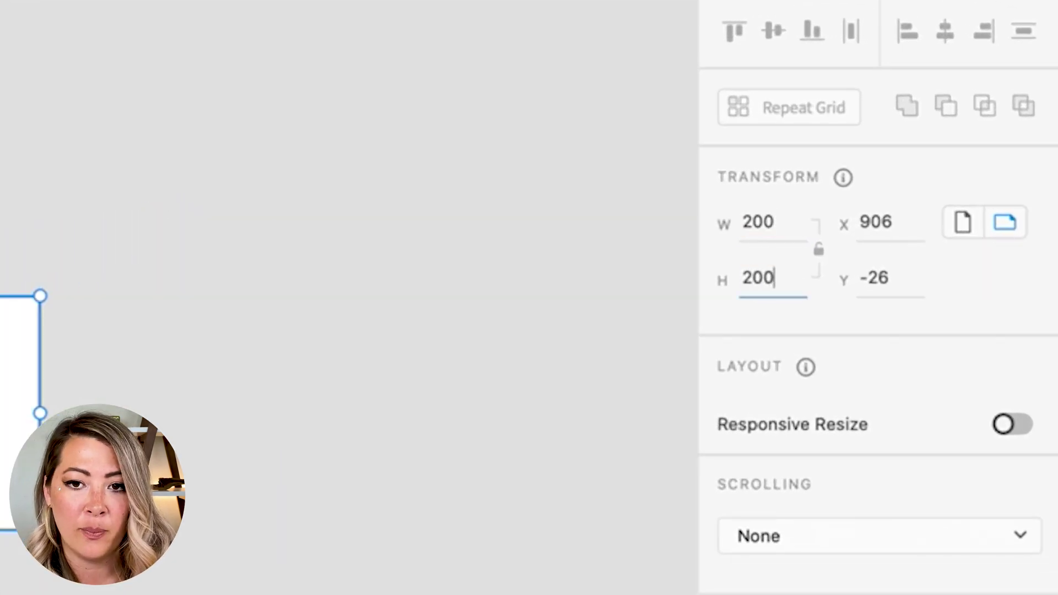
Confirm the new artboard's 200 height and draw a square about 119 wide inside that artboard.
key("Return")
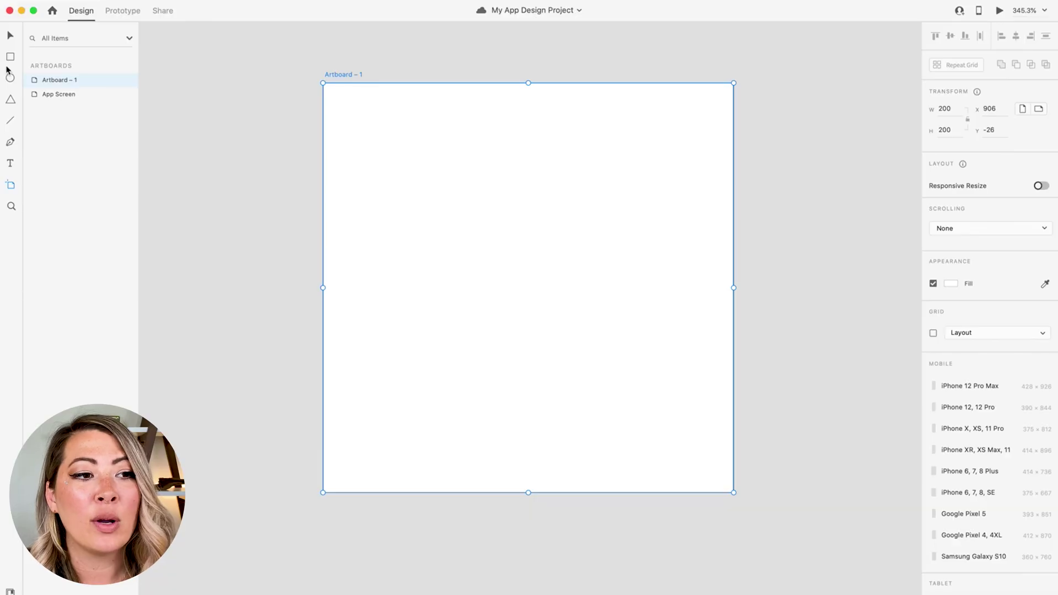
key("r")
left_click(10, 59)
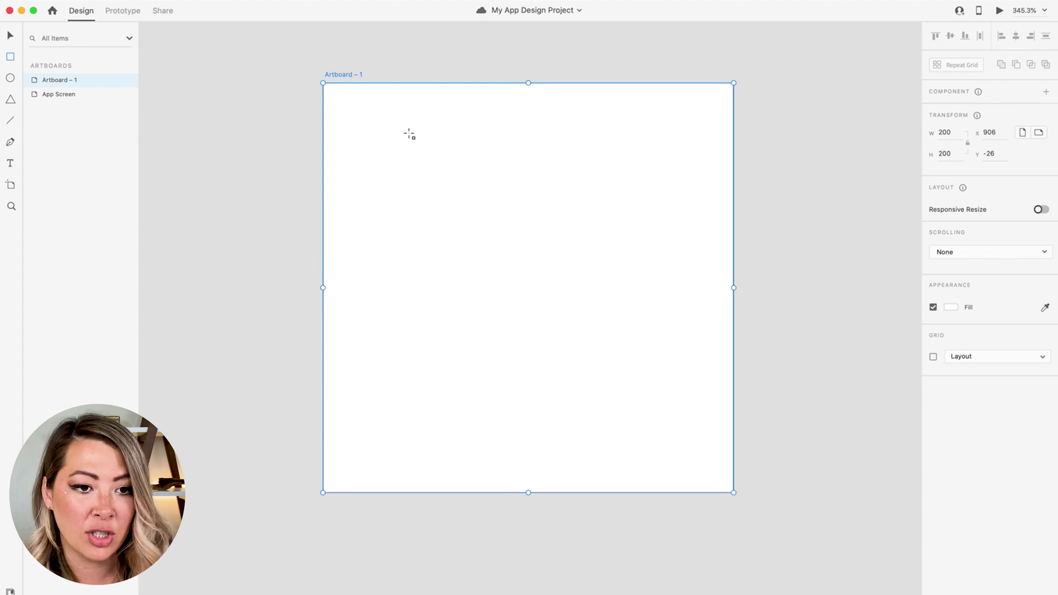
left_click_drag(393, 133, 636, 378)
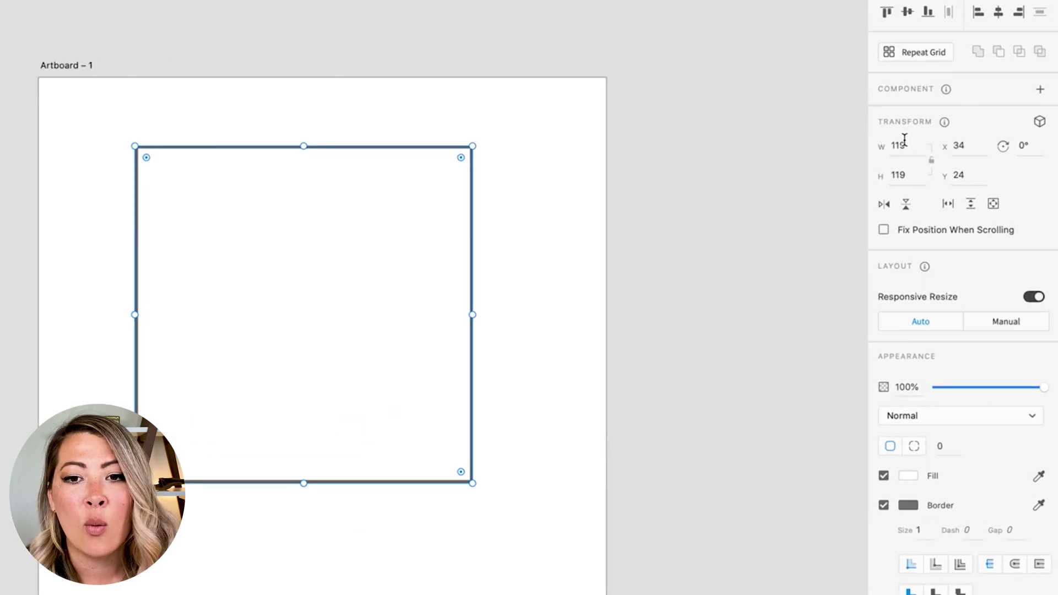
Set the square's width and height to 110.
left_click(946, 132)
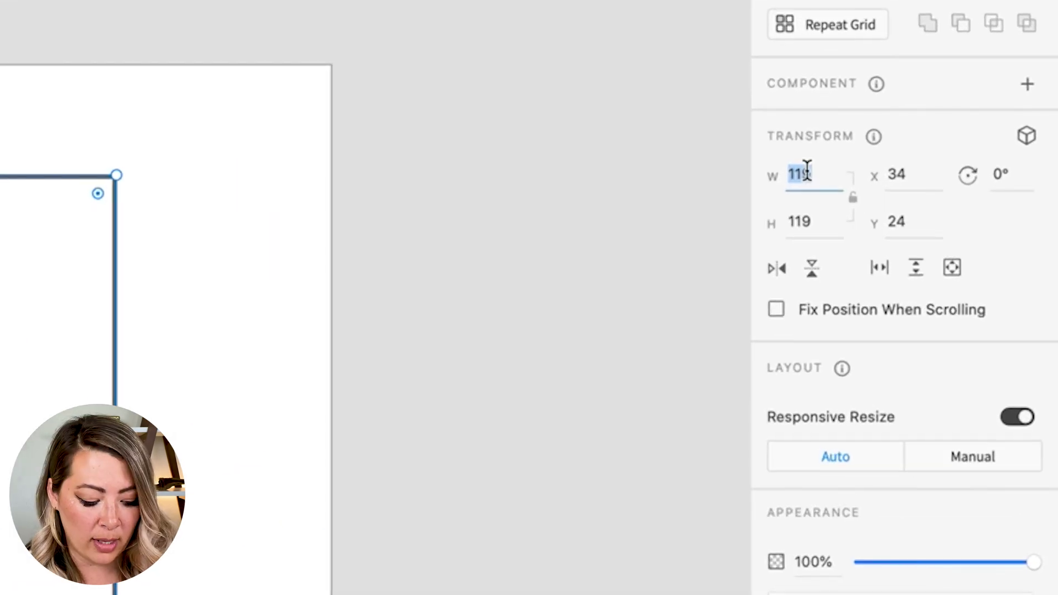
type("110")
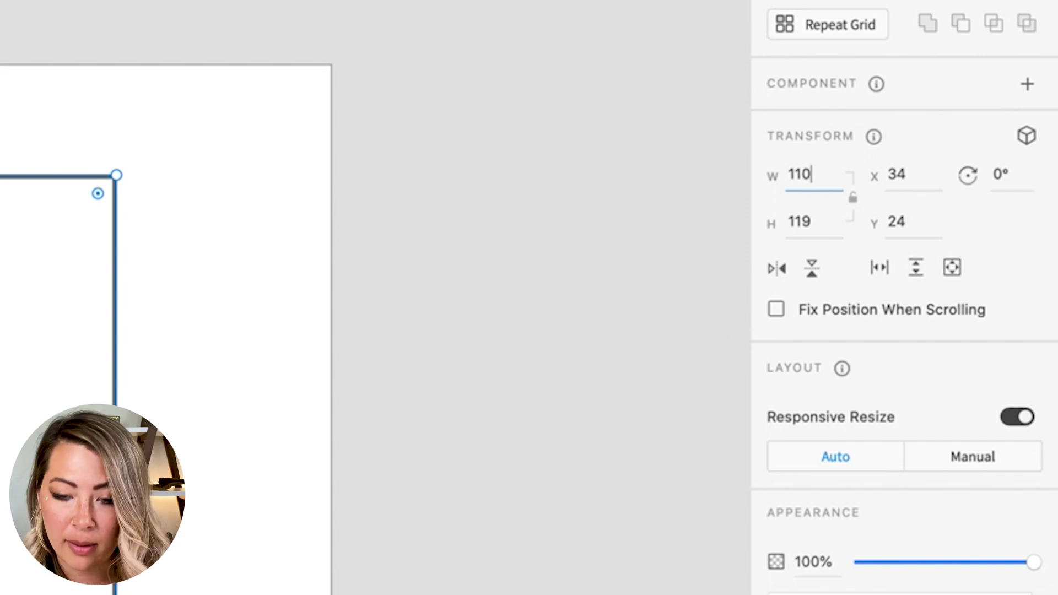
key("Return")
left_click(806, 213)
type("110")
key("Return")
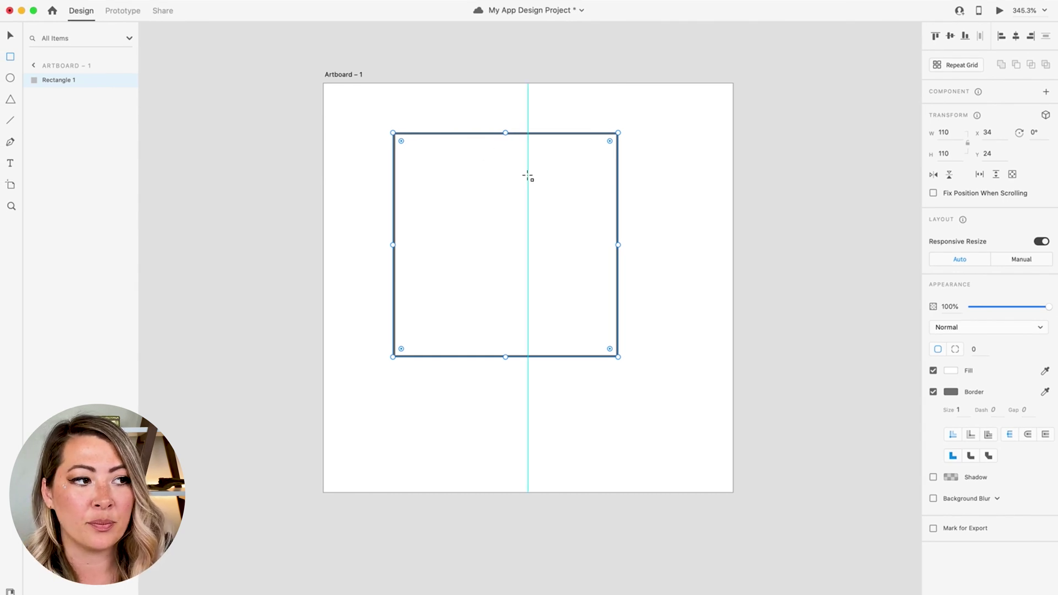
Round all four corners of the square to a radius of about 33.
scroll(517, 198, "up", 10)
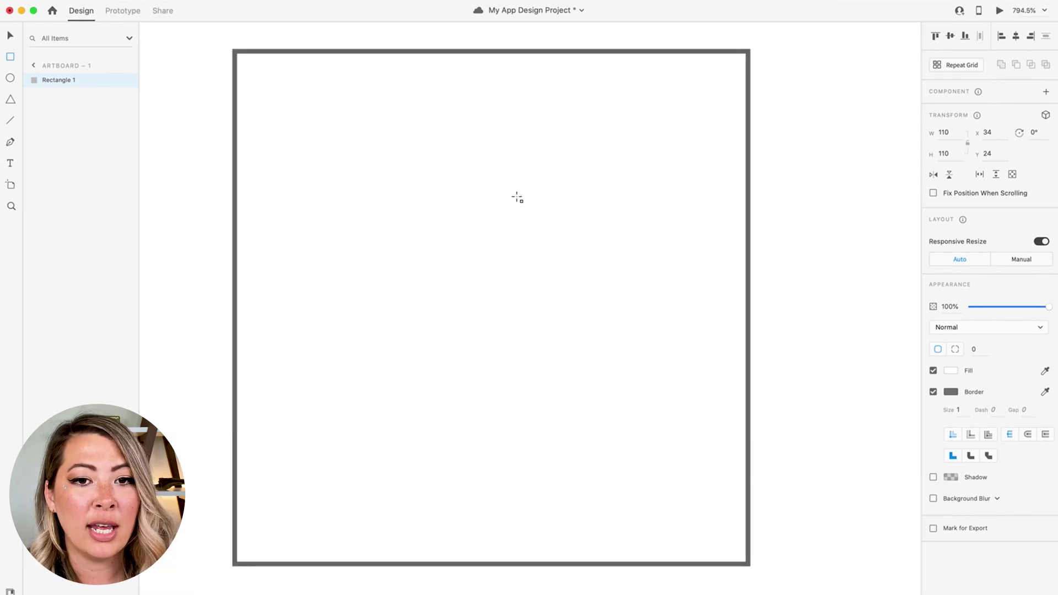
scroll(517, 197, "up", 2)
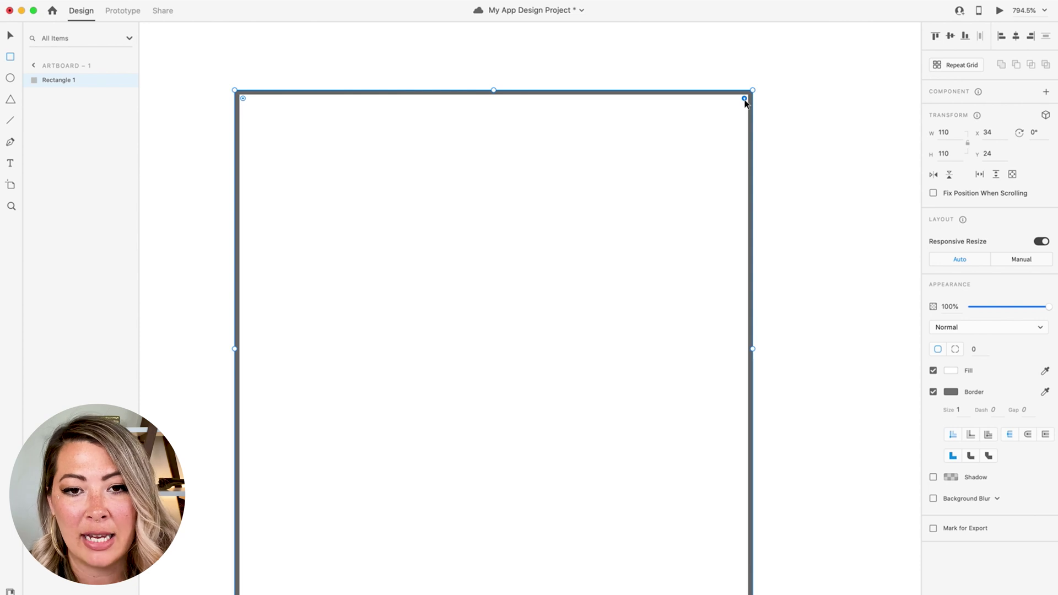
left_click_drag(744, 102, 598, 130)
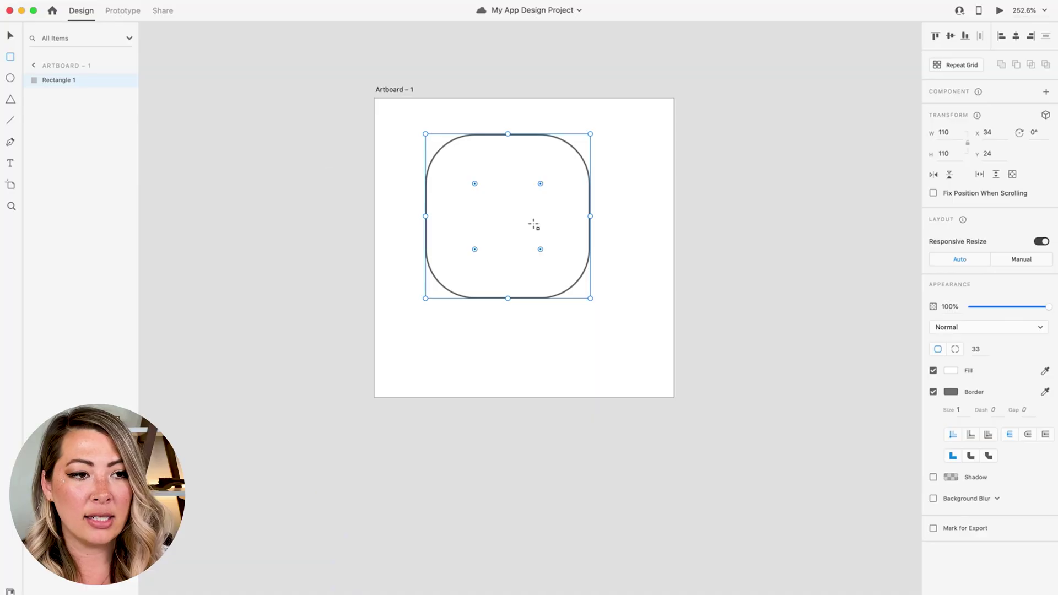
Duplicate the rounded square and move the copy down and to the left of the original, at about X 14, Y 63.
right_click(68, 84)
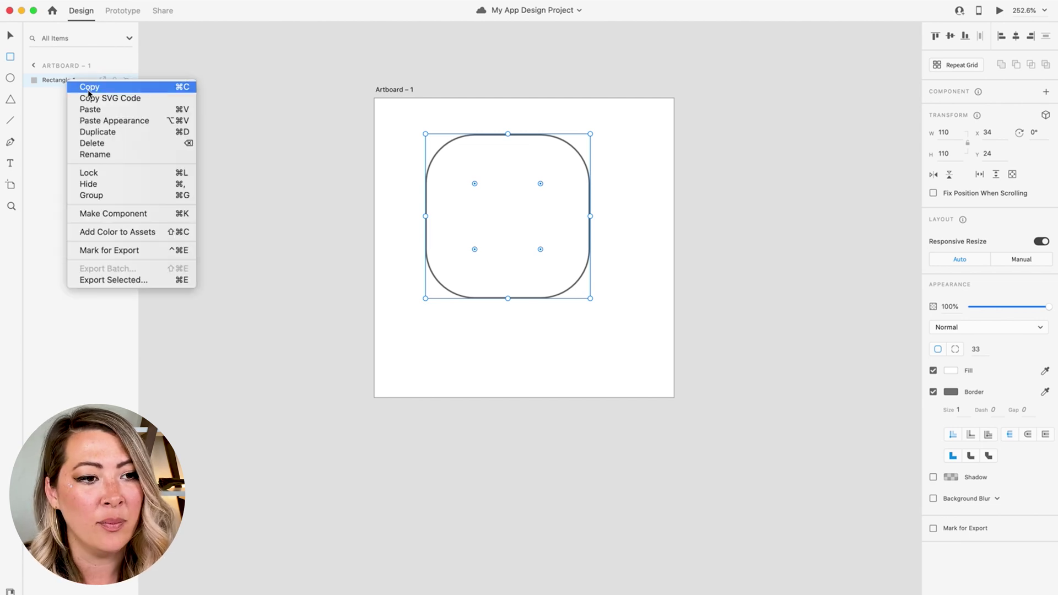
left_click(103, 133)
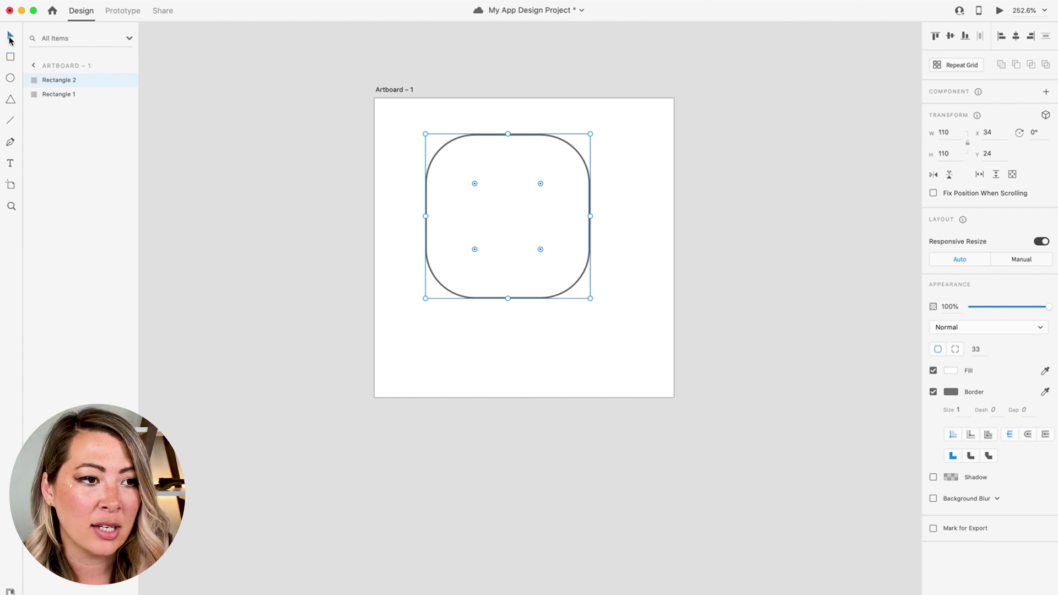
left_click_drag(502, 206, 472, 262)
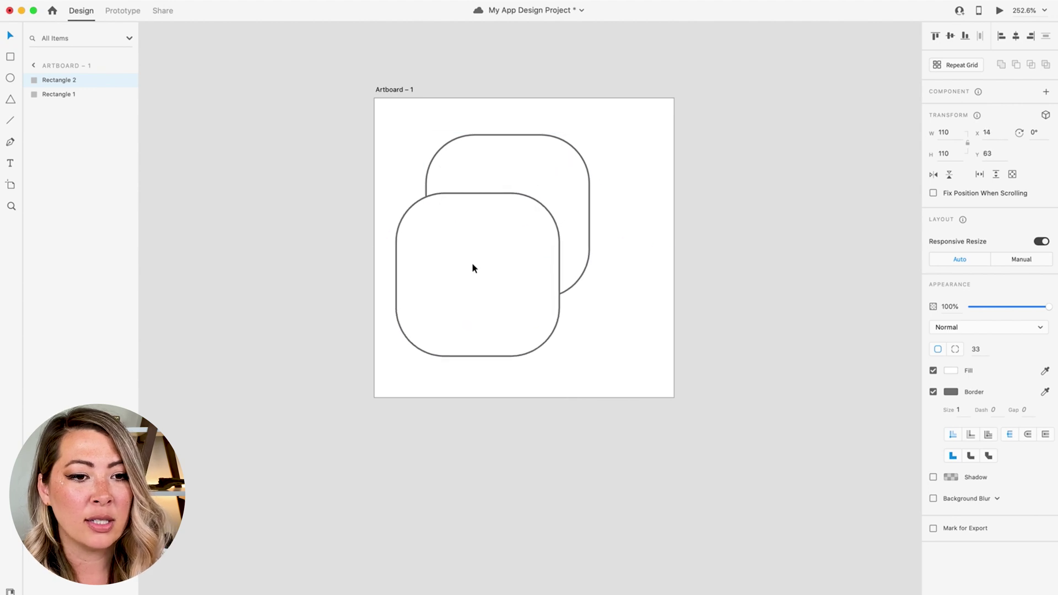
Reposition both rounded squares so they overlap diagonally, with the original at about X 57, Y 30 and the copy at about X 24, Y 63.
left_click_drag(582, 210, 613, 214)
left_click_drag(638, 361, 556, 287)
left_click_drag(499, 237, 511, 235)
left_click(404, 140)
mouse_move(565, 179)
left_mouse_down()
mouse_move(556, 176)
mouse_move(559, 187)
left_mouse_up()
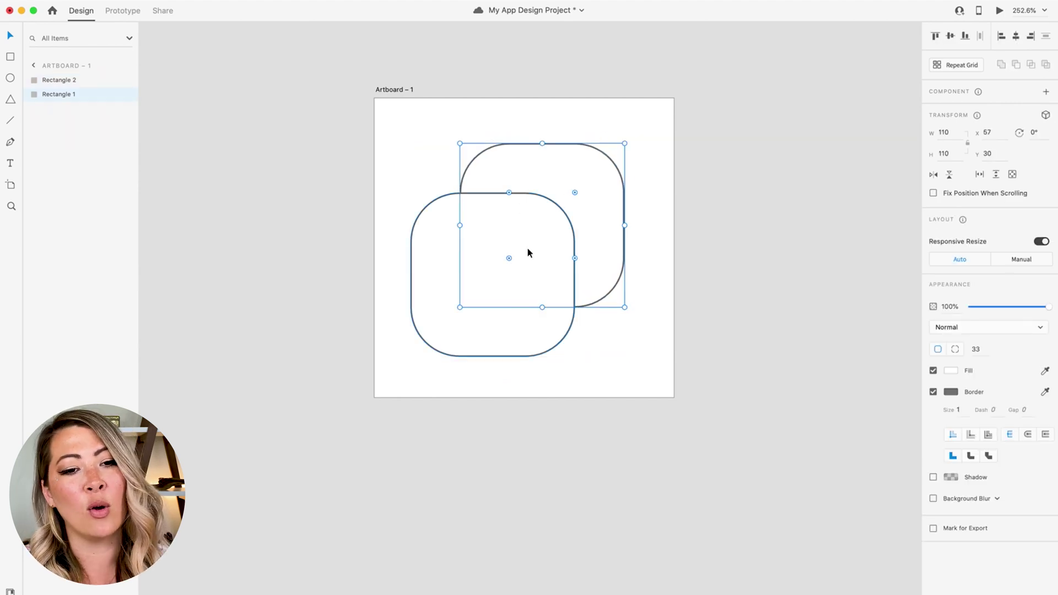
left_click(437, 188)
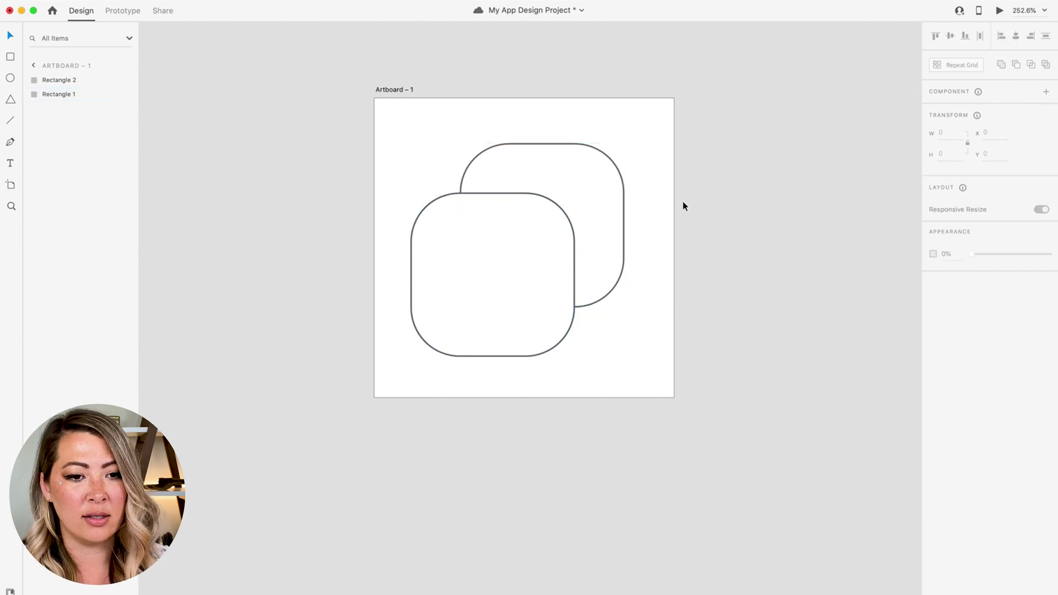
Select both rounded squares and apply the Intersect operation to form a leaf shape.
key("super+a")
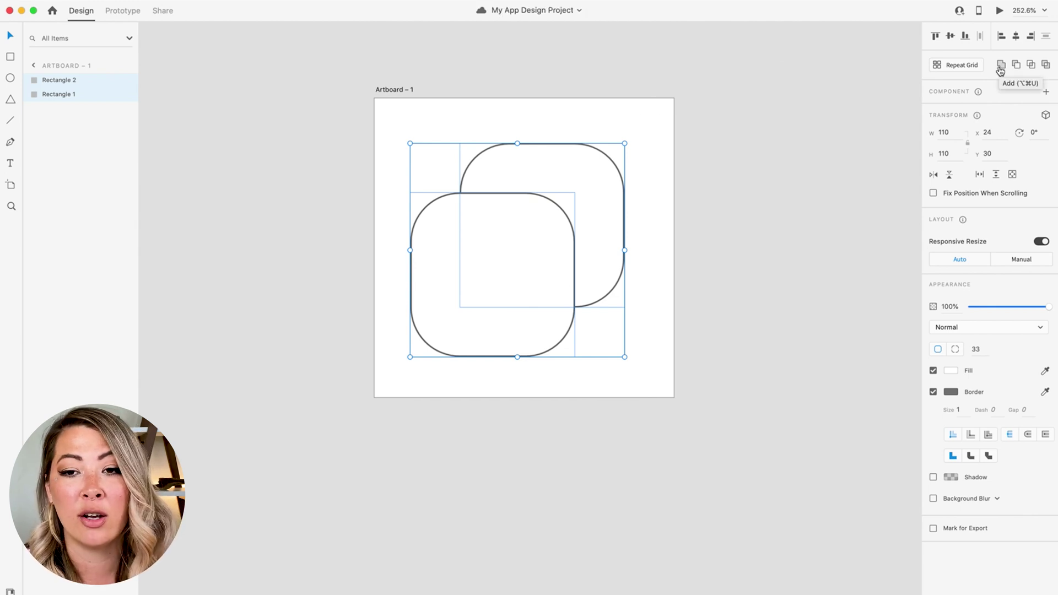
left_click(1034, 68)
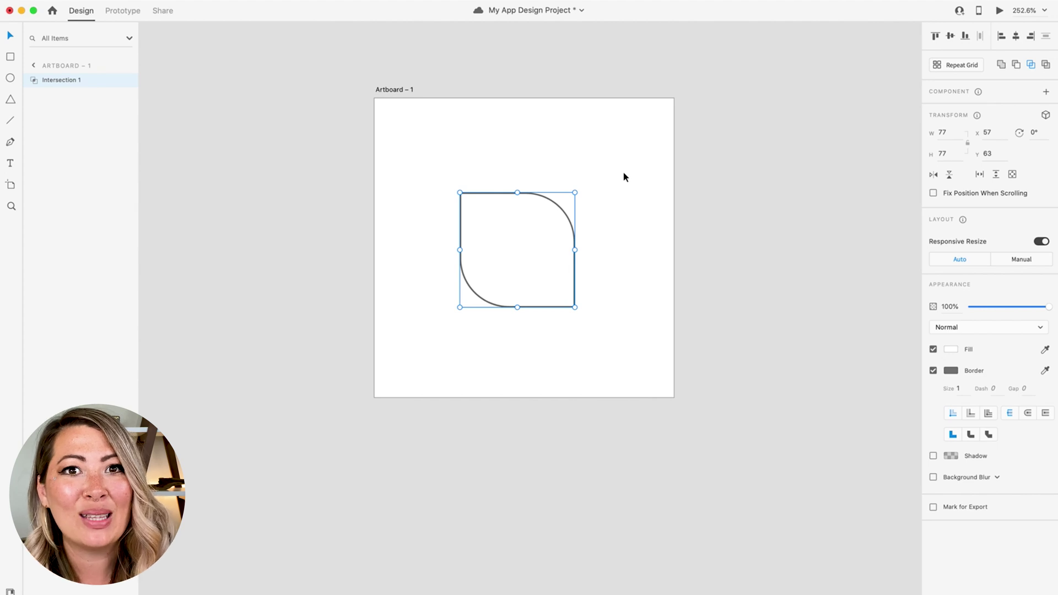
left_click(593, 175)
scroll(515, 239, "up", 3)
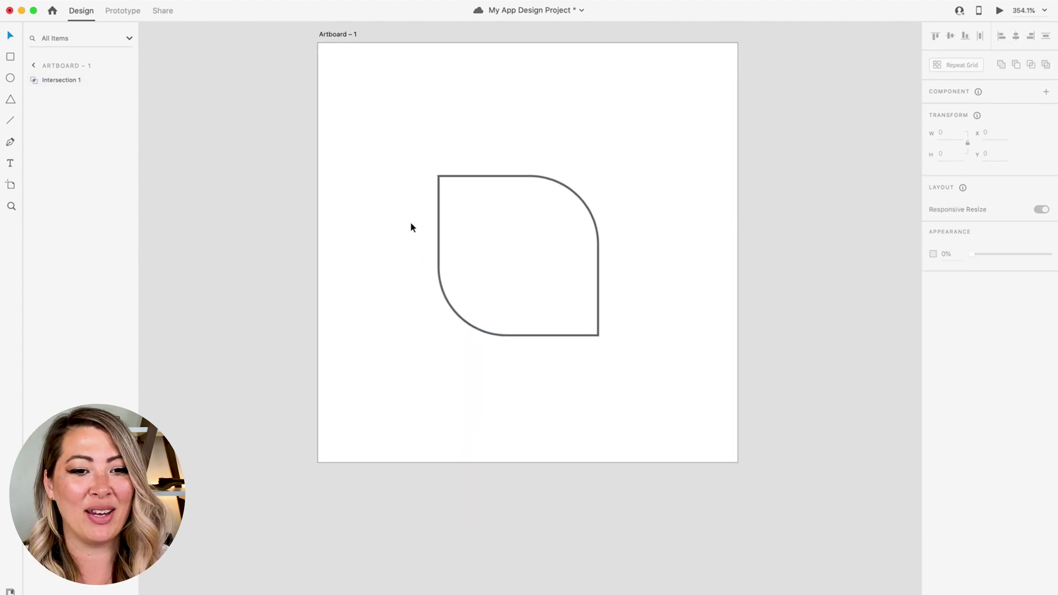
scroll(501, 305, "down", 3)
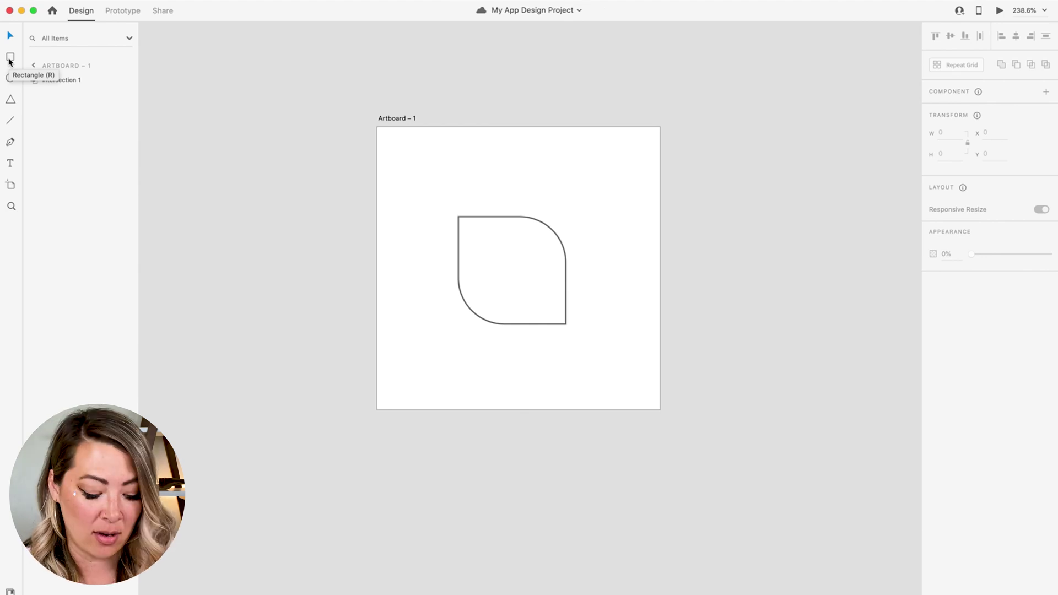
Draw a small square about 35 wide across the lower edge of the leaf shape.
left_click_drag(494, 296, 557, 354)
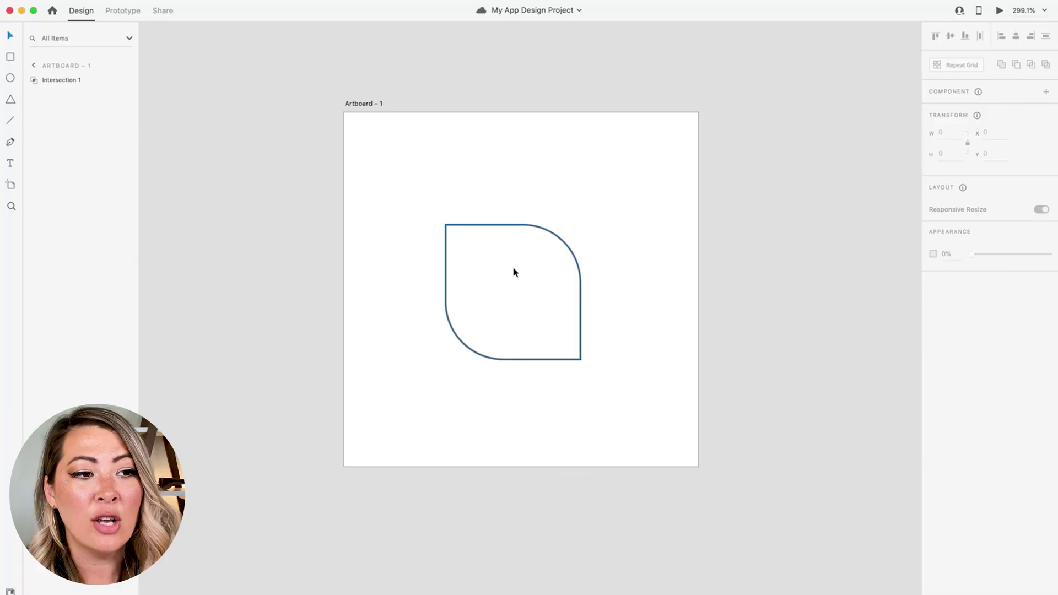
left_click(224, 132)
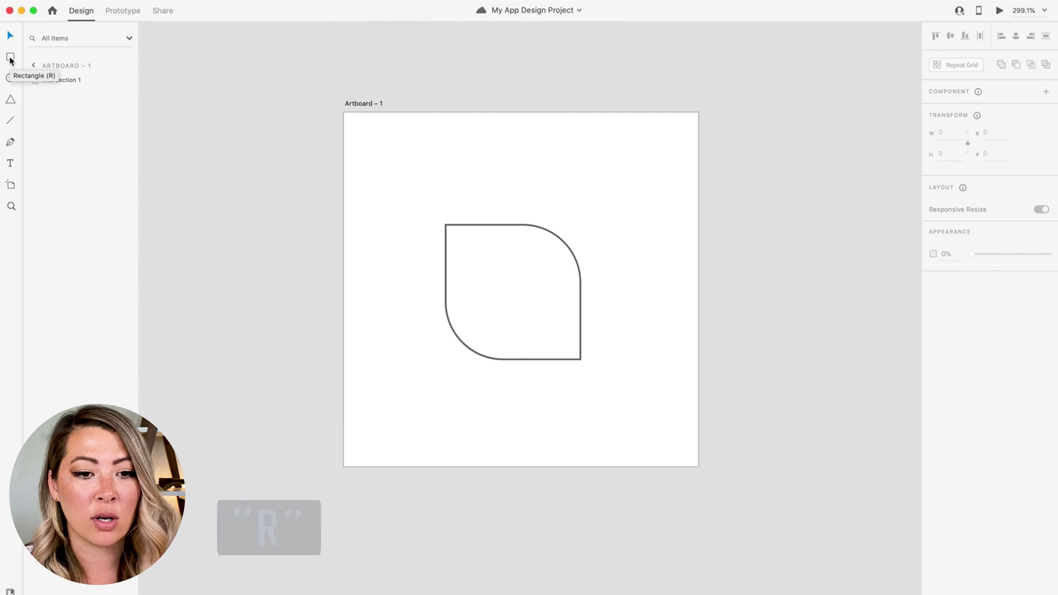
key("r")
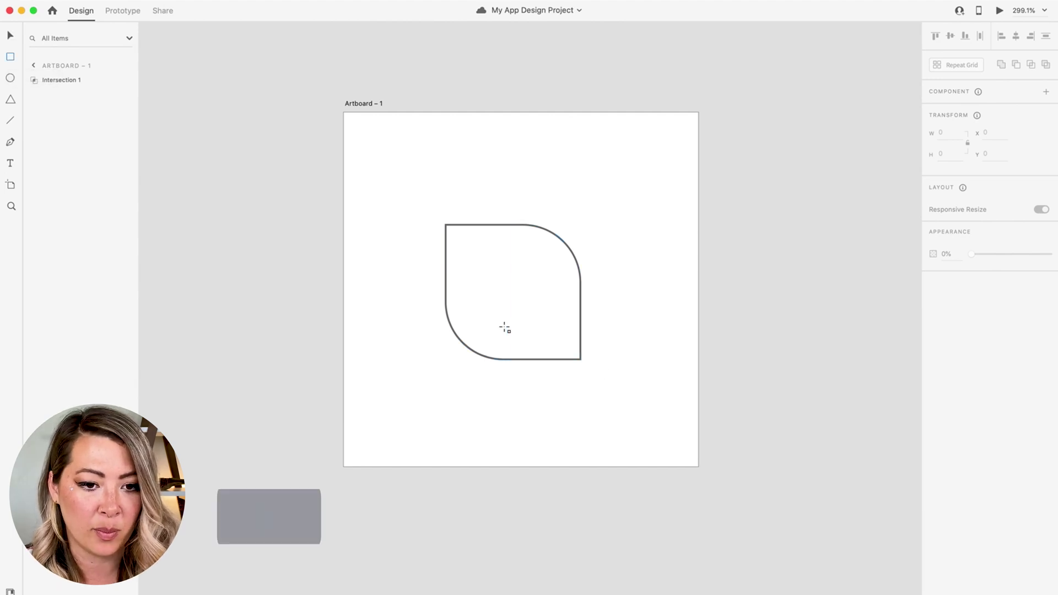
left_click_drag(501, 327, 563, 388)
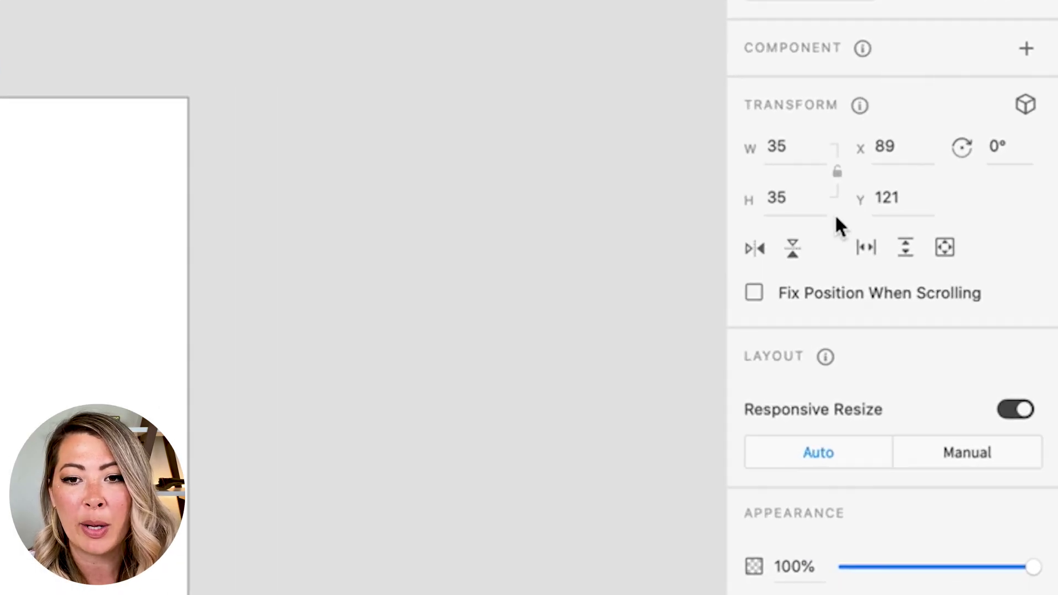
Set the small square's width and height to 38 and its corner radius to 14.
left_click(730, 145)
type("38")
left_click(729, 215)
type("38")
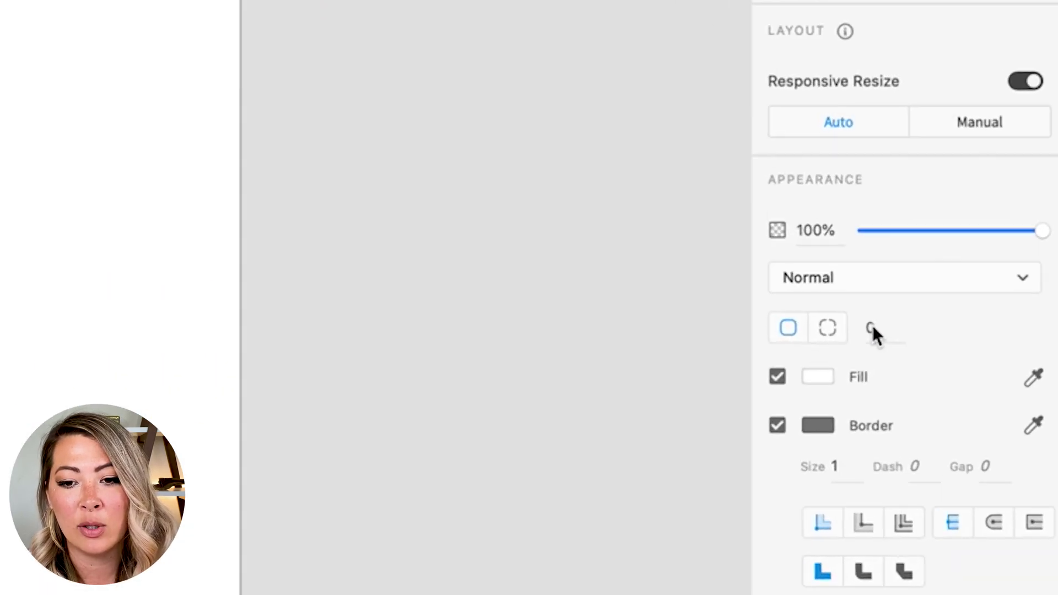
left_click(974, 351)
type("14")
key("Return")
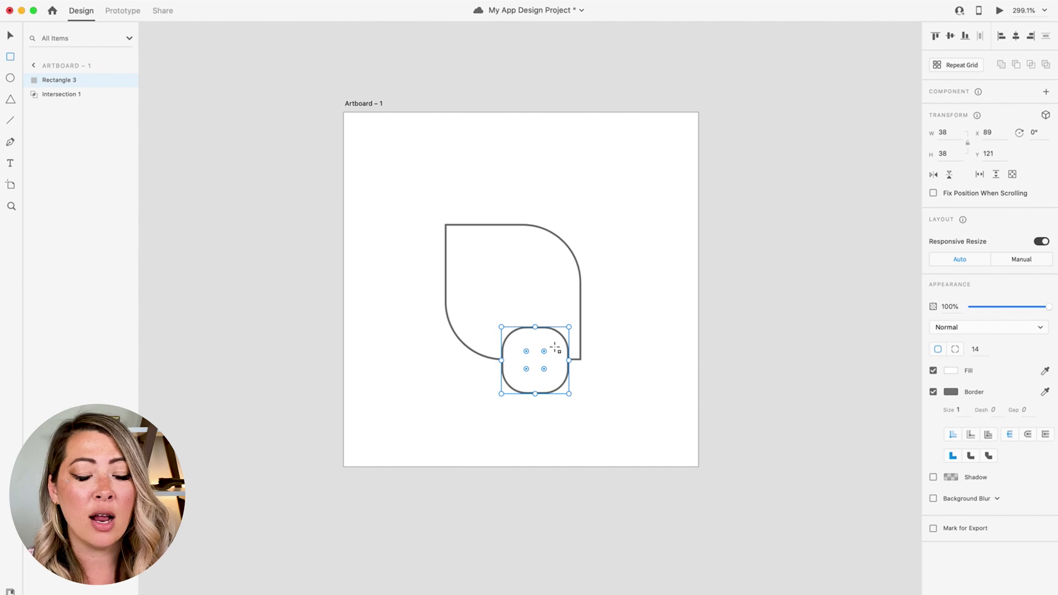
Duplicate the small rounded square, place the copy at about X 108, Y 94, and move the original up to about Y 113.
right_click(49, 79)
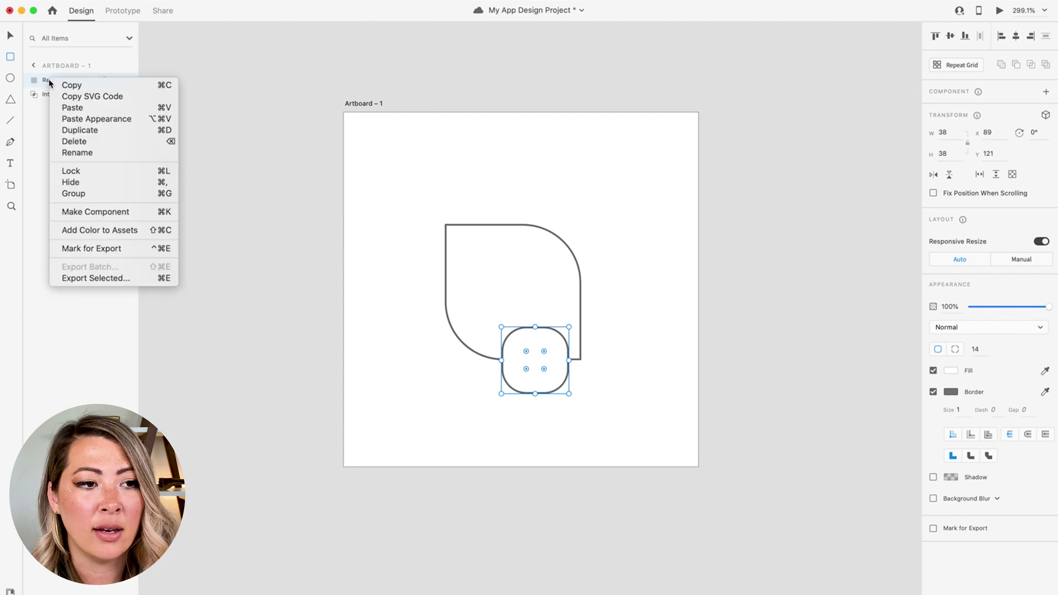
left_click(91, 131)
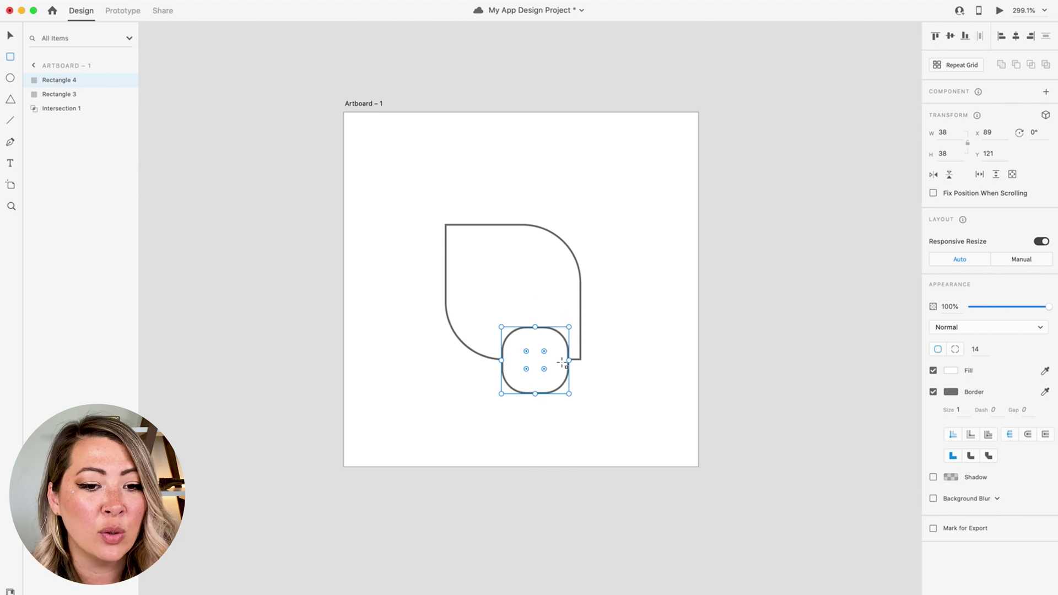
scroll(561, 367, "up", 2)
scroll(561, 367, "up", 3)
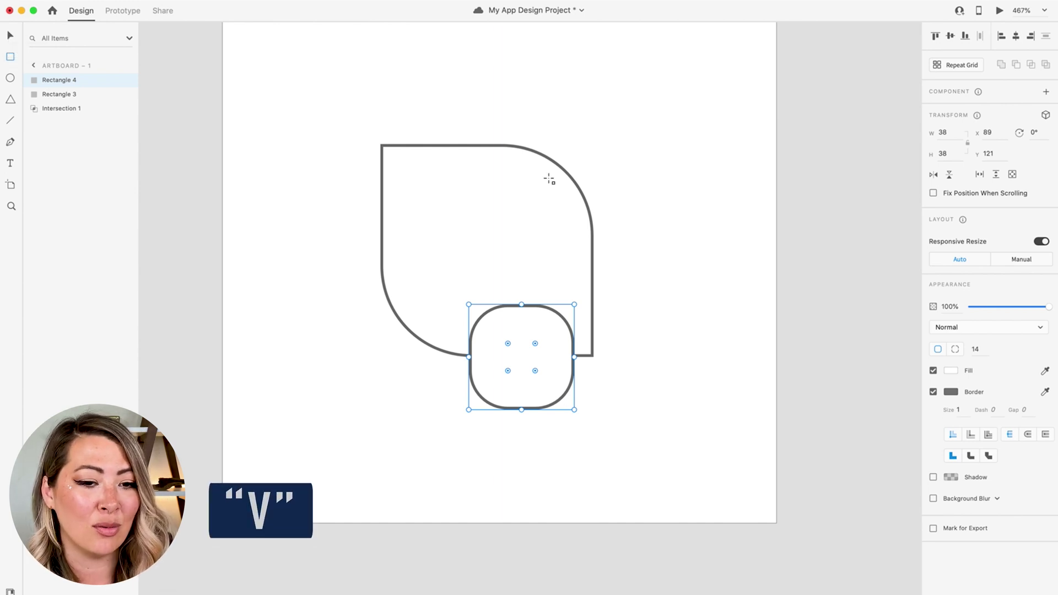
key("v")
left_click_drag(522, 354, 572, 283)
left_click_drag(531, 366, 533, 347)
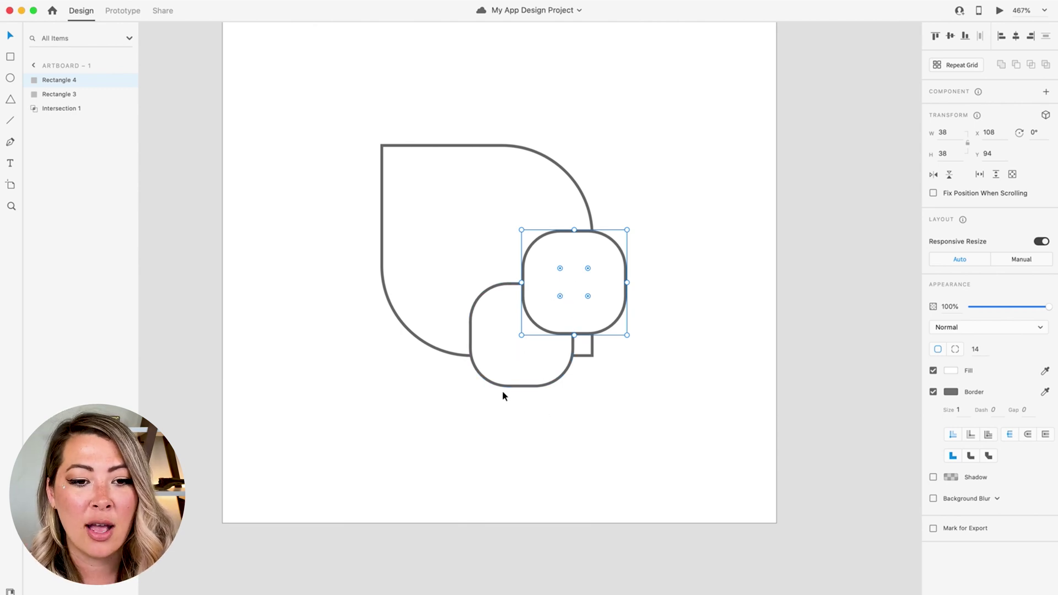
Intersect the two small rounded squares into a small leaf shape and save the document.
left_click(500, 372)
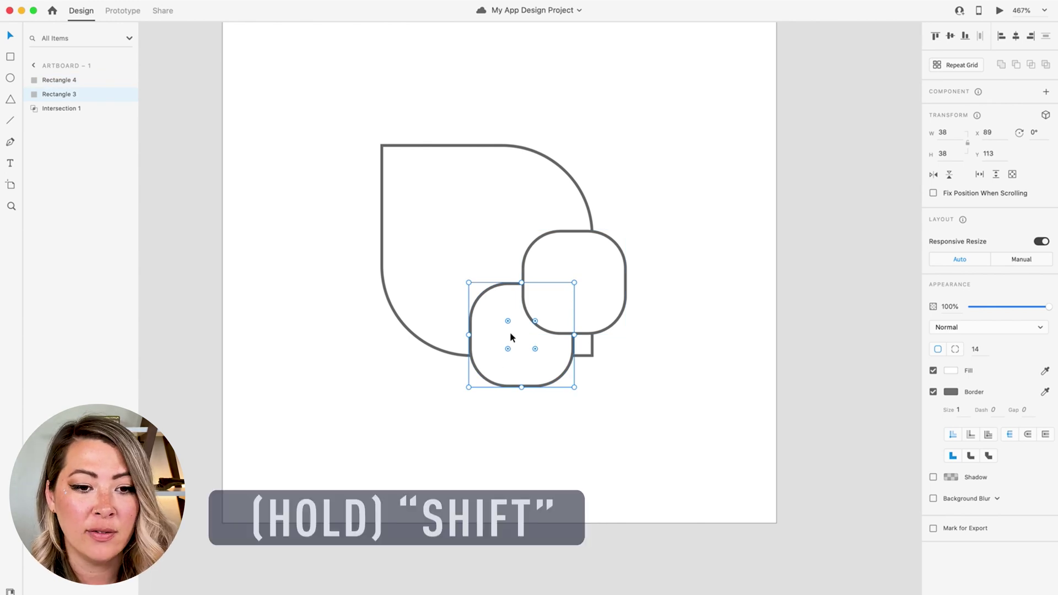
left_click(578, 266, "shift")
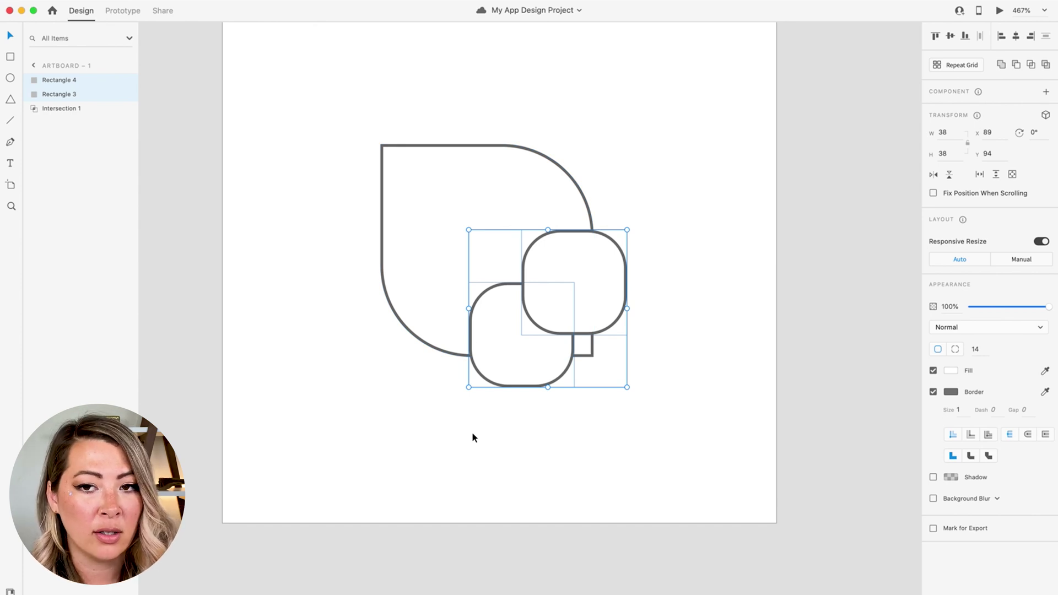
left_click(1030, 67)
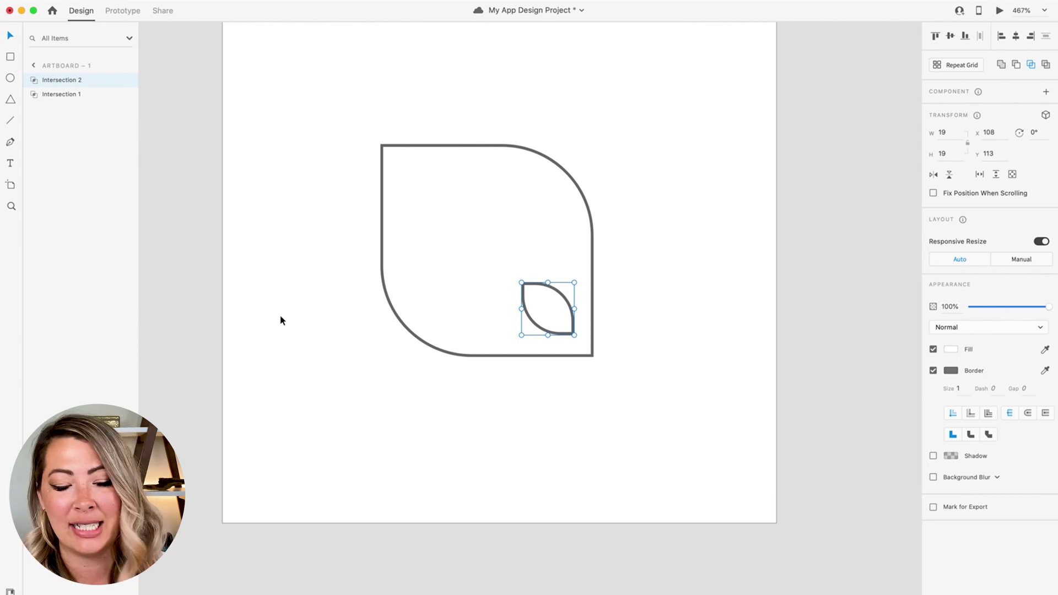
key("super+s")
Fill the large leaf shape with dark grey and group it with the small leaf shape.
left_click(417, 277)
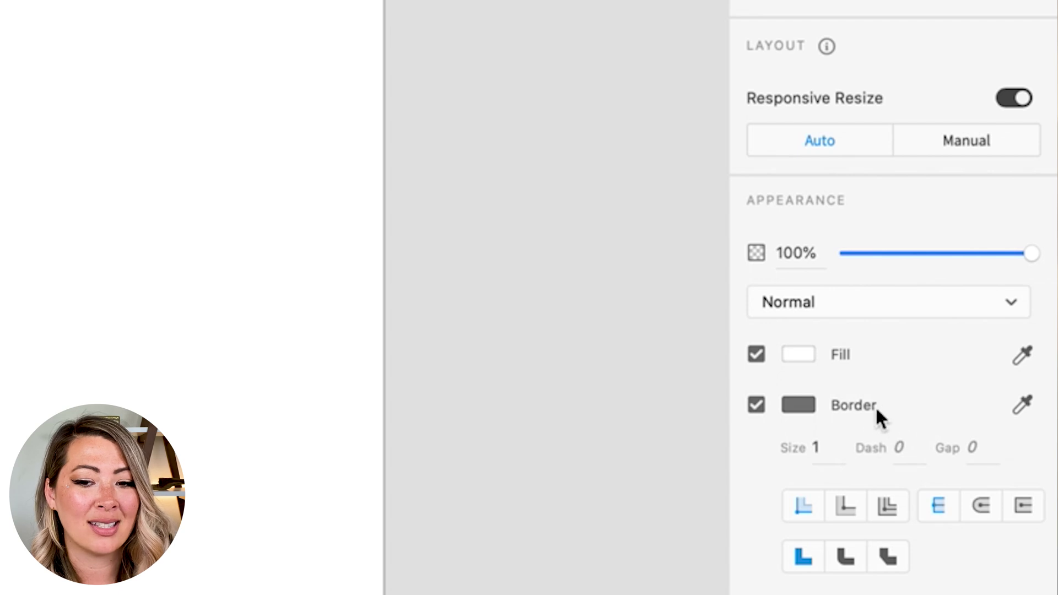
left_click(797, 356)
left_click_drag(496, 369, 405, 376)
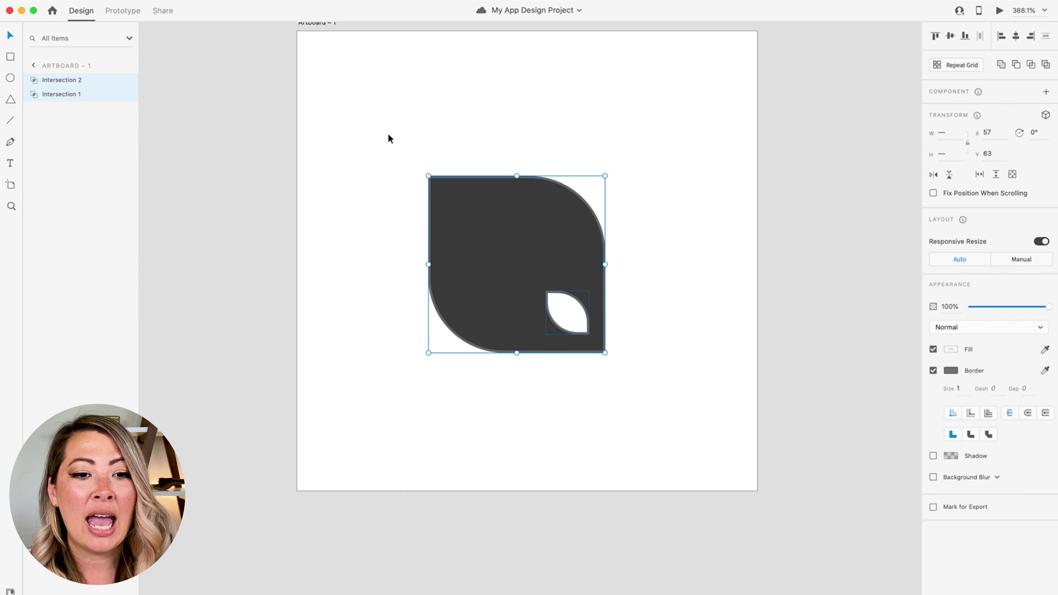
right_click(517, 231)
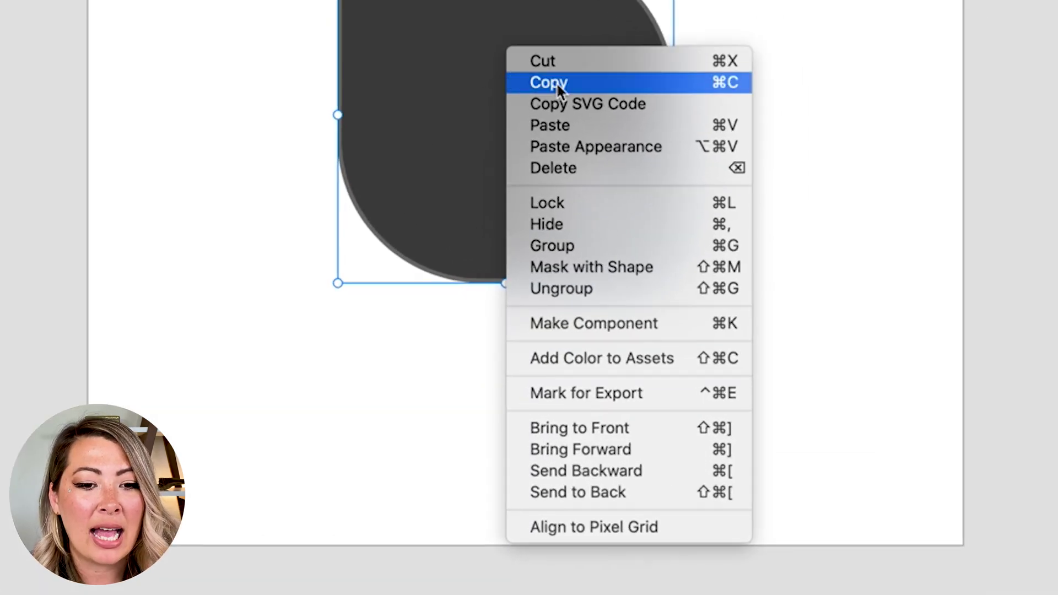
left_click(566, 244)
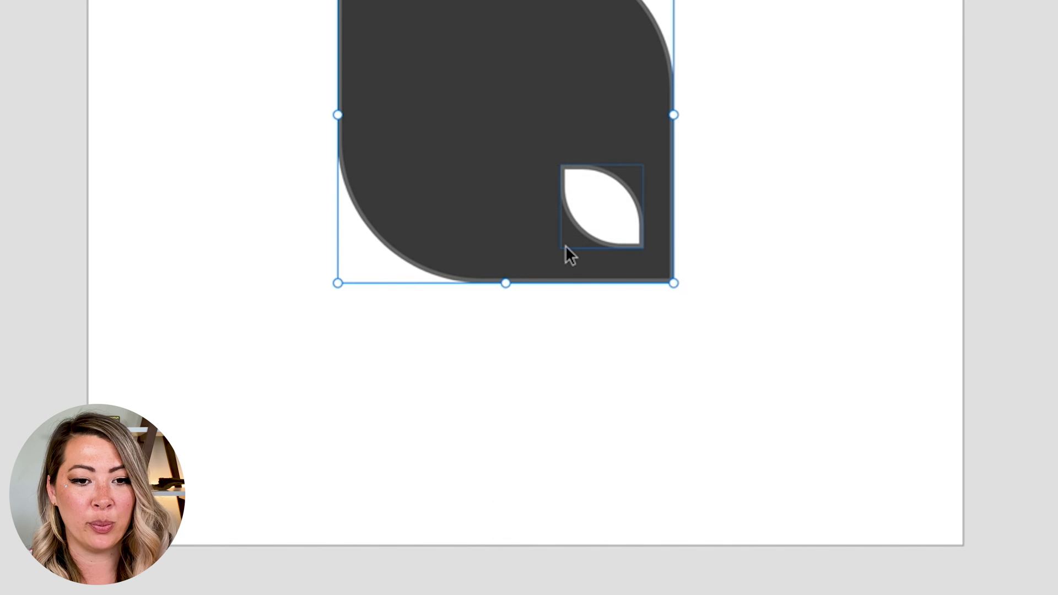